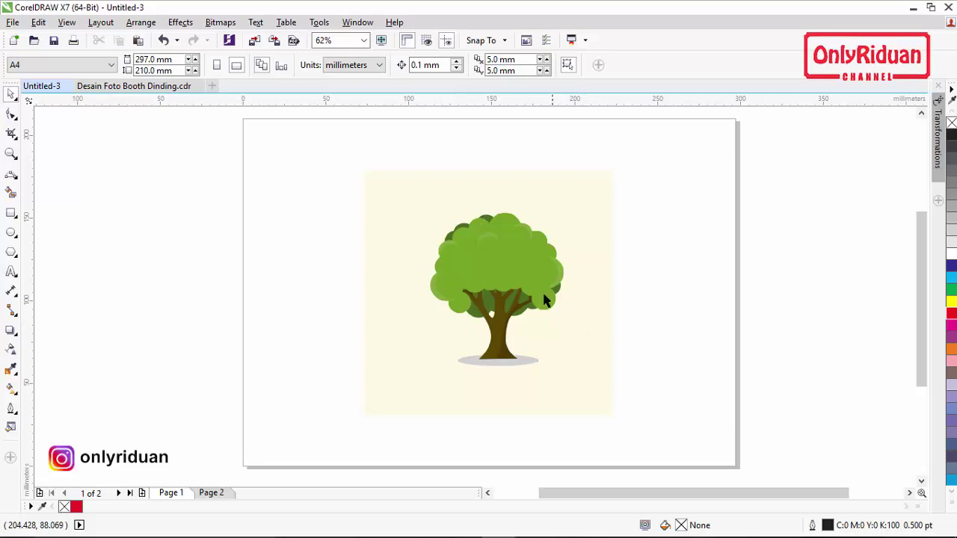
Step: Switch to Photoshop, remove the cream background around the tree using the Magic Wand Tool, and return to CorelDRAW
left_click(540, 527)
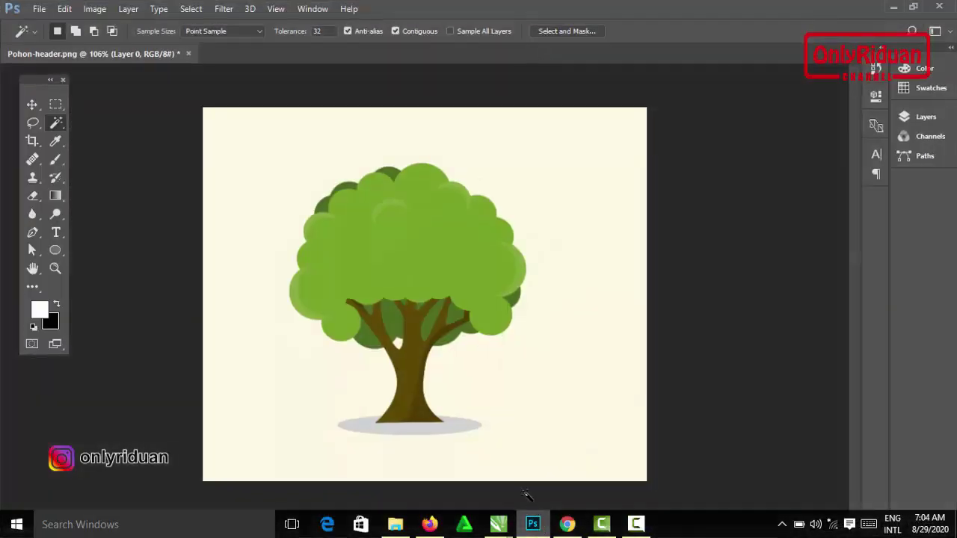
right_click(54, 126)
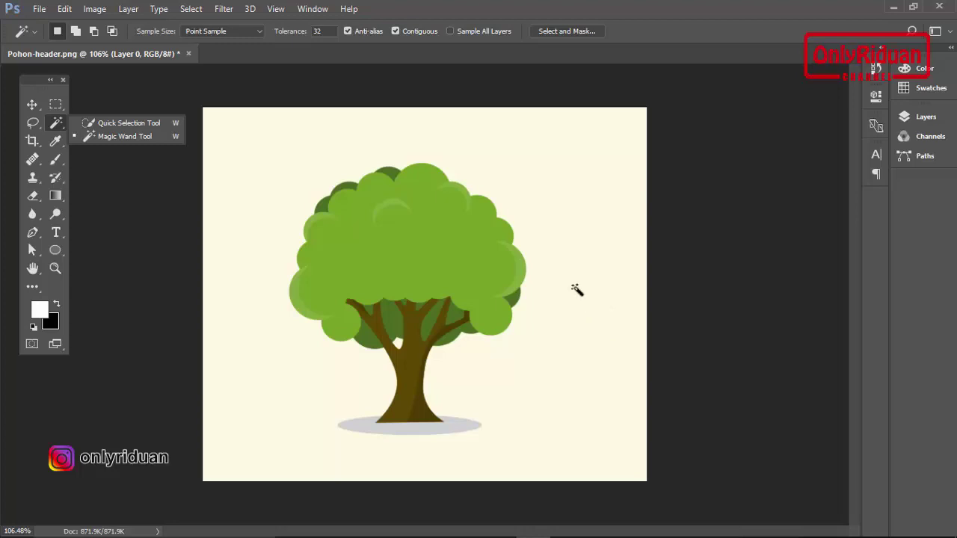
left_click(272, 170)
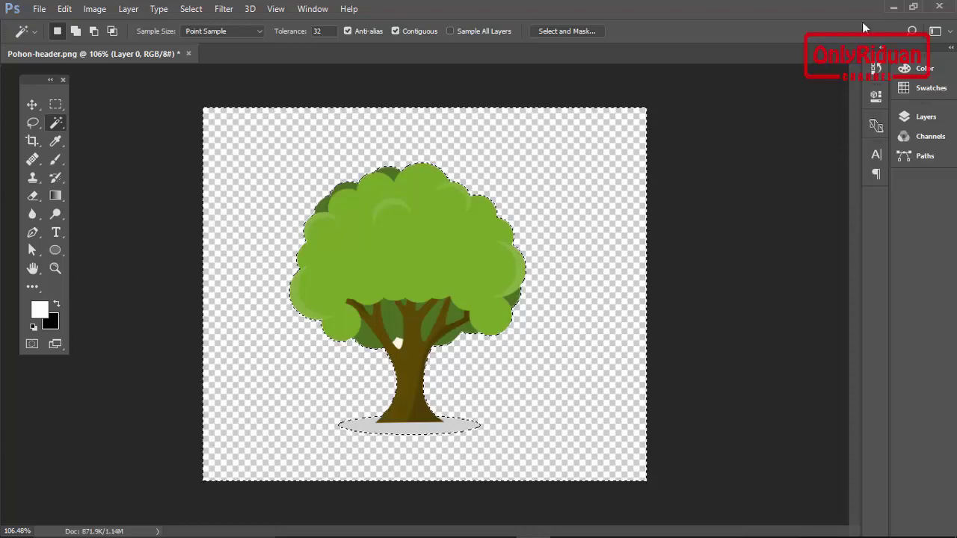
left_click(891, 6)
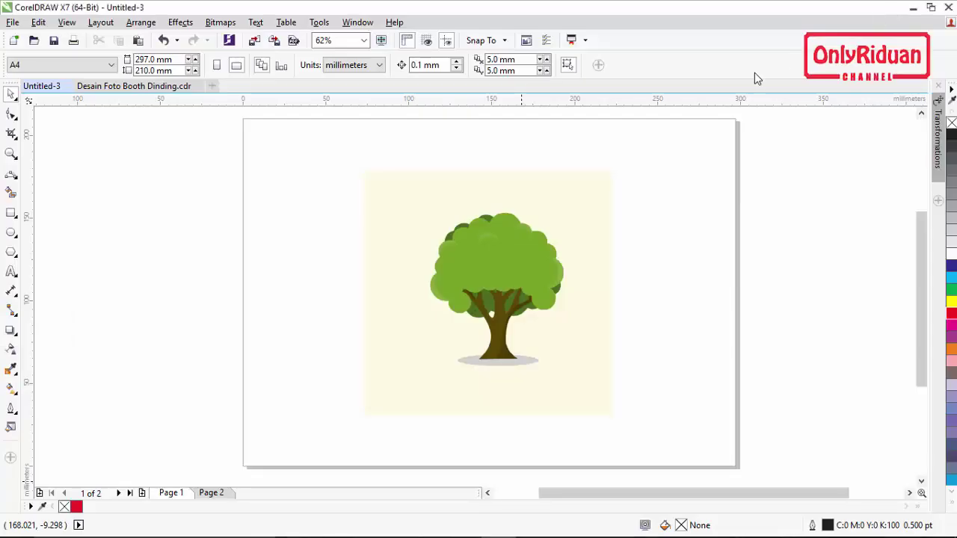
left_click(456, 193)
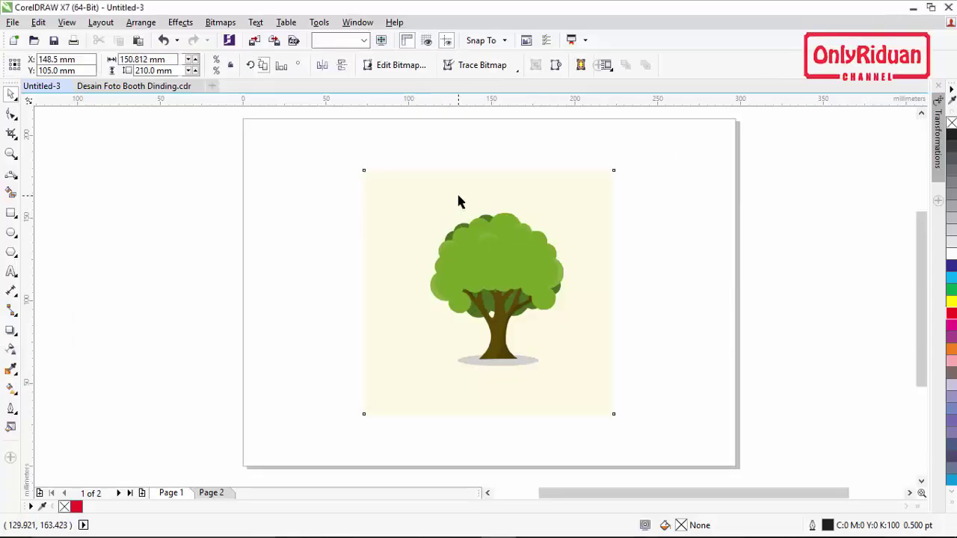
left_click(453, 255)
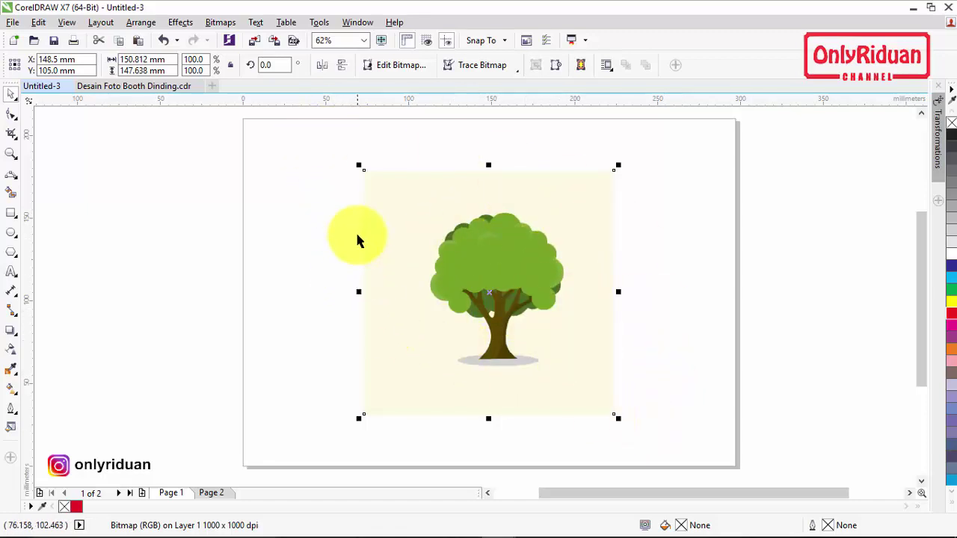
left_click(331, 153)
left_click(396, 192)
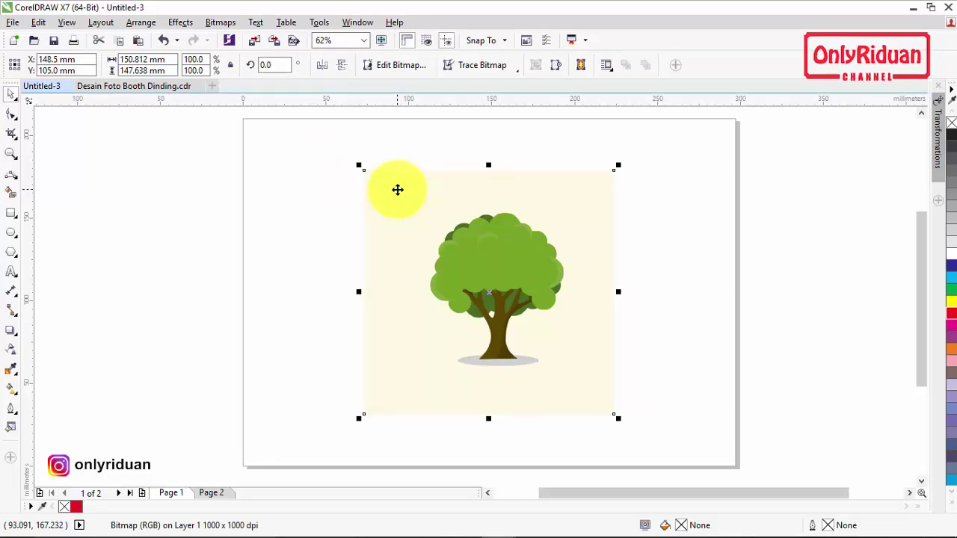
left_click(221, 23)
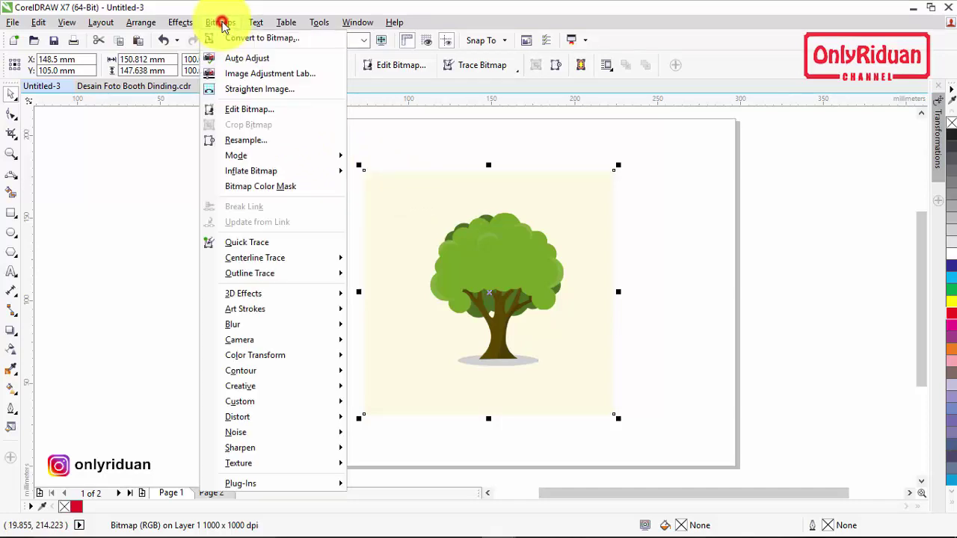
left_click(258, 37)
left_click_drag(455, 175, 566, 183)
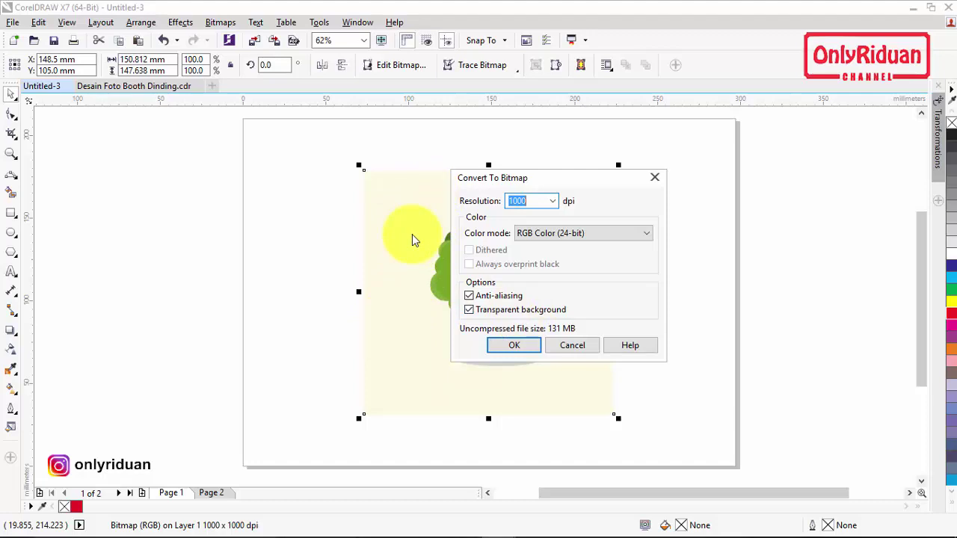
left_click(542, 238)
left_click(545, 177)
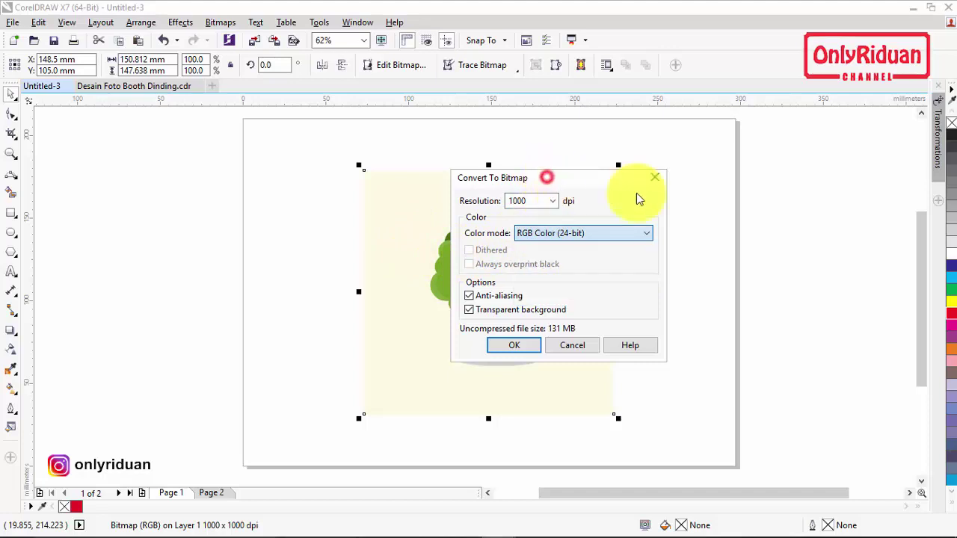
left_click(603, 235)
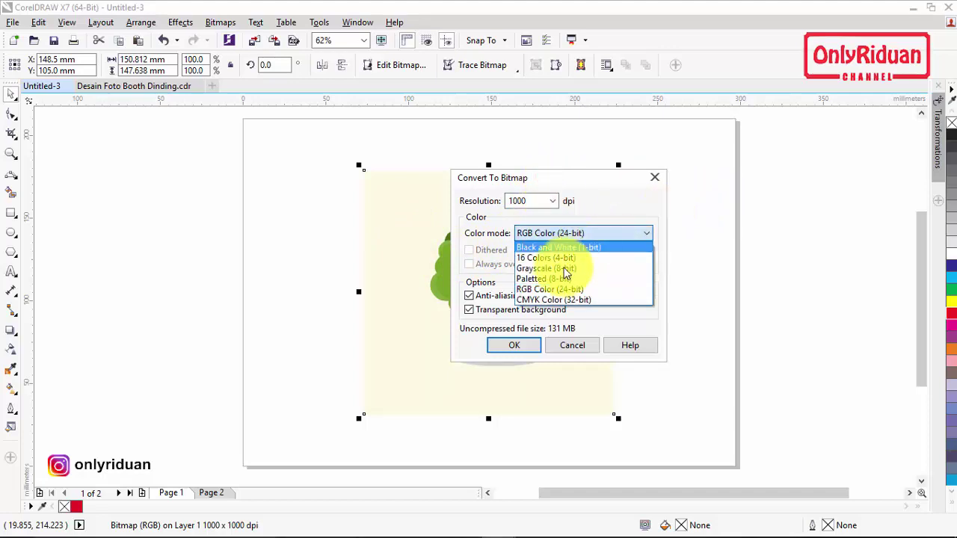
left_click(550, 302)
left_click_drag(547, 180, 709, 180)
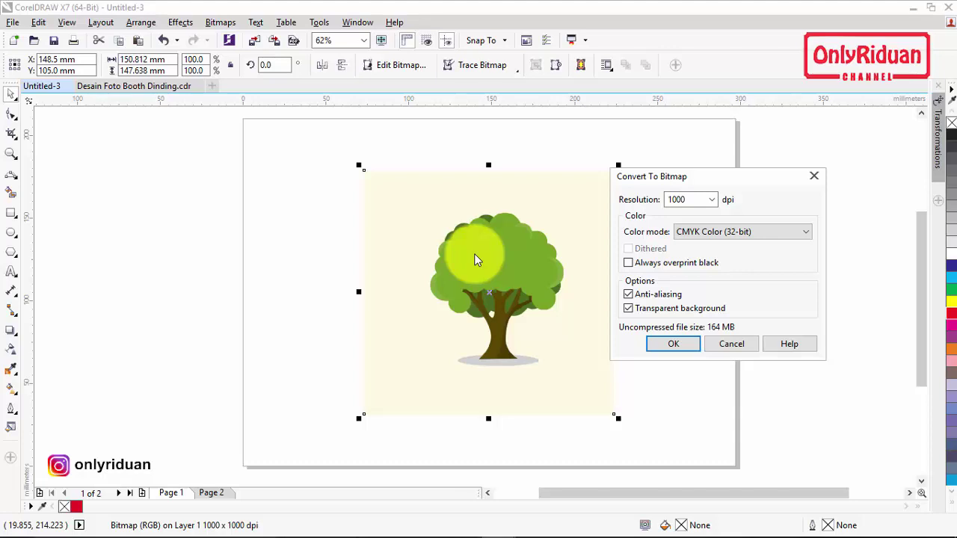
left_click(758, 233)
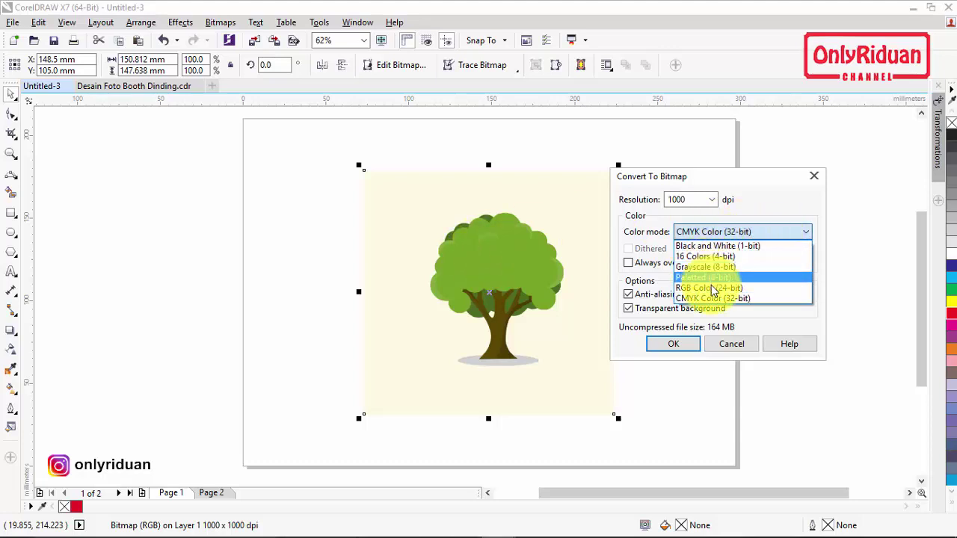
left_click(709, 292)
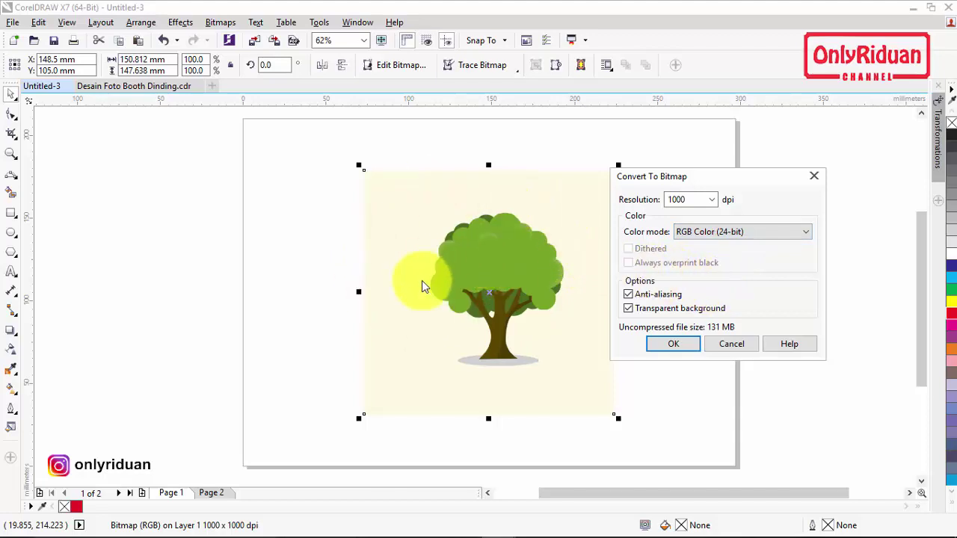
left_click_drag(703, 179, 763, 175)
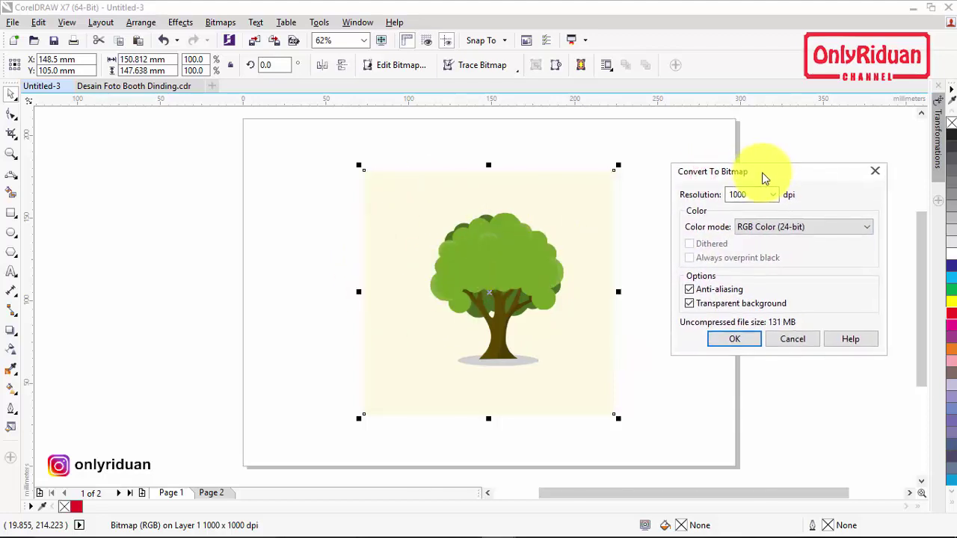
left_click(795, 335)
Step: Duplicate the tree image and arrange the two copies side by side across the page
left_click_drag(501, 222, 576, 217)
left_click_drag(248, 224, 337, 229)
left_click(369, 273)
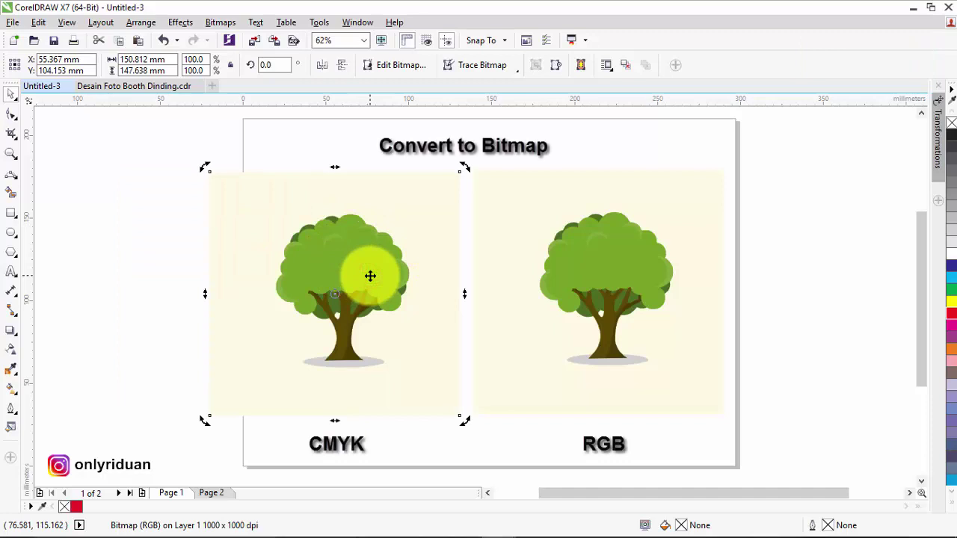
Step: Convert the left tree image to a CMYK Color (32-bit) bitmap at 1000 dpi with anti-aliasing and transparent background
left_click(223, 23)
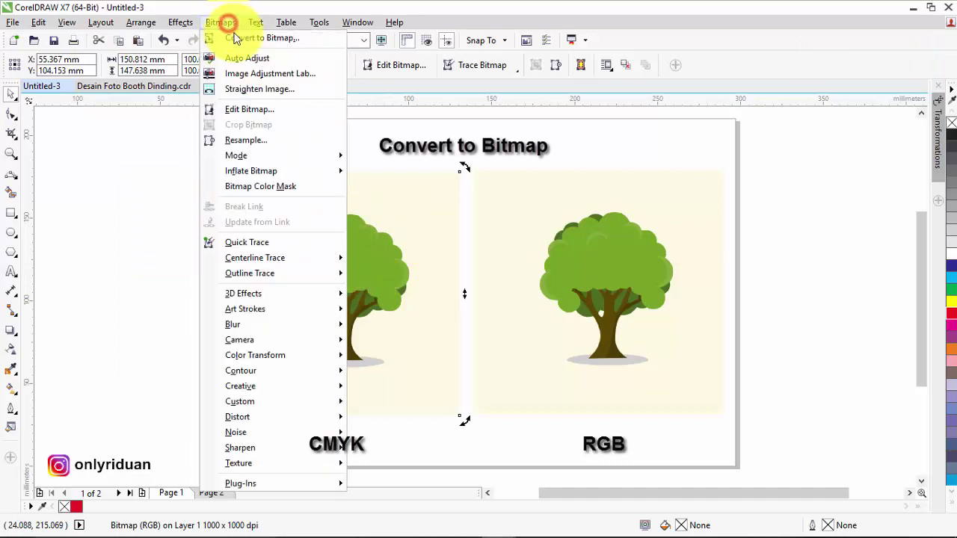
left_click(239, 37)
left_click(807, 228)
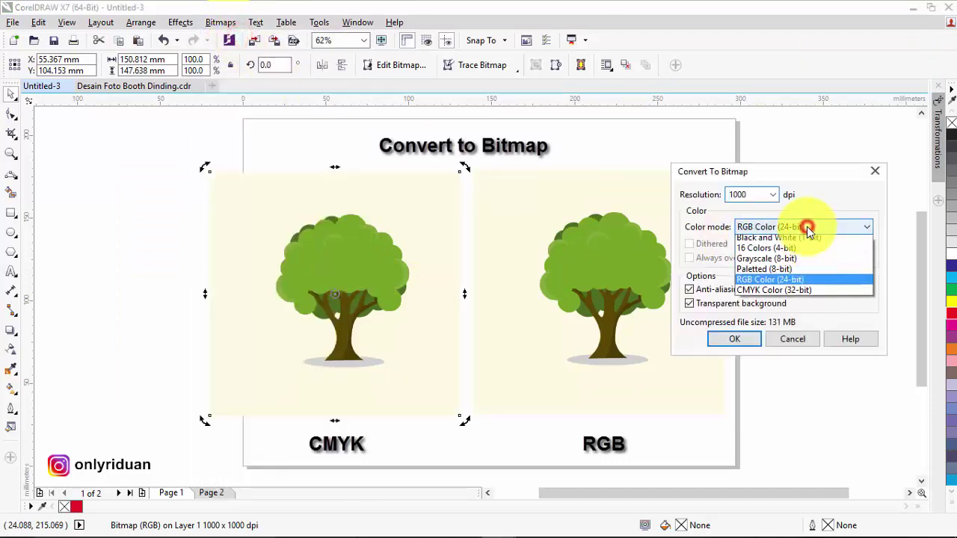
left_click(770, 293)
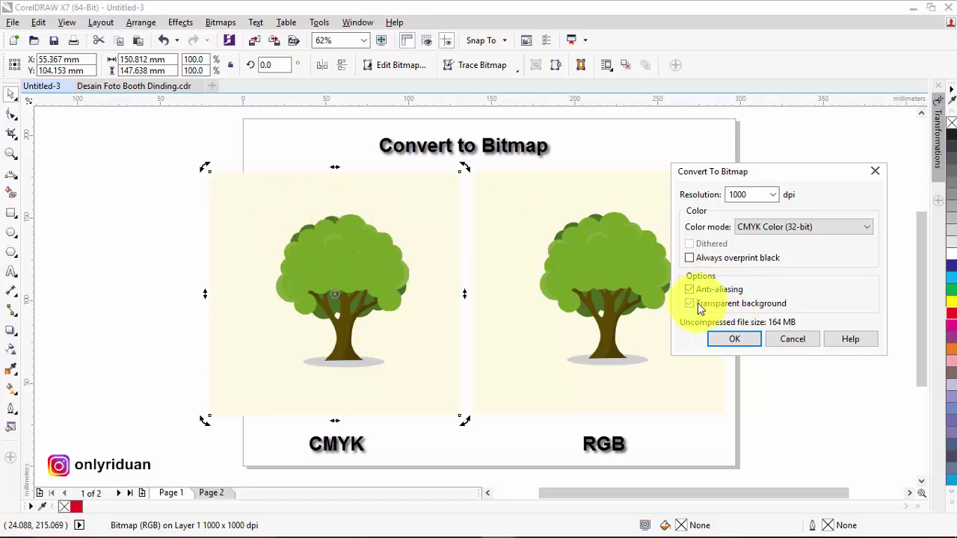
left_click(732, 339)
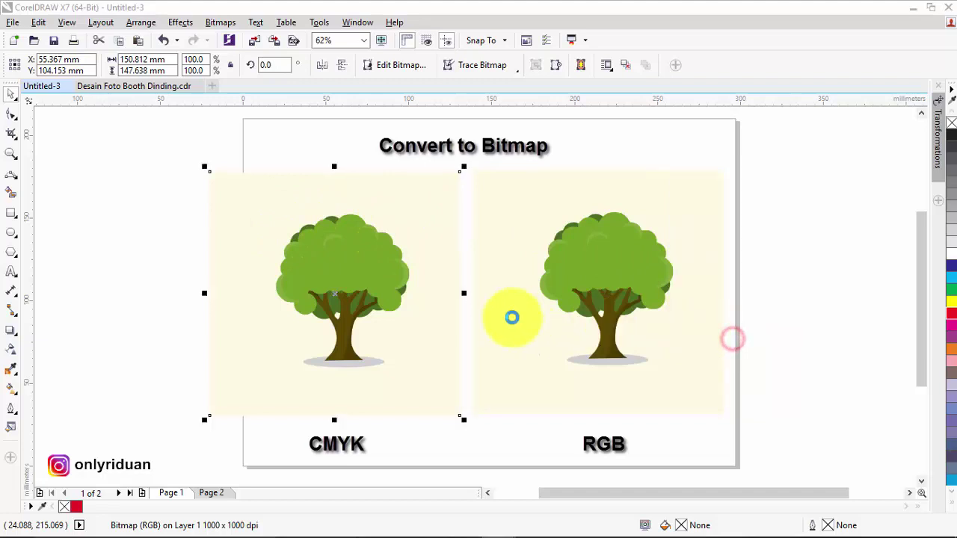
left_click(456, 277)
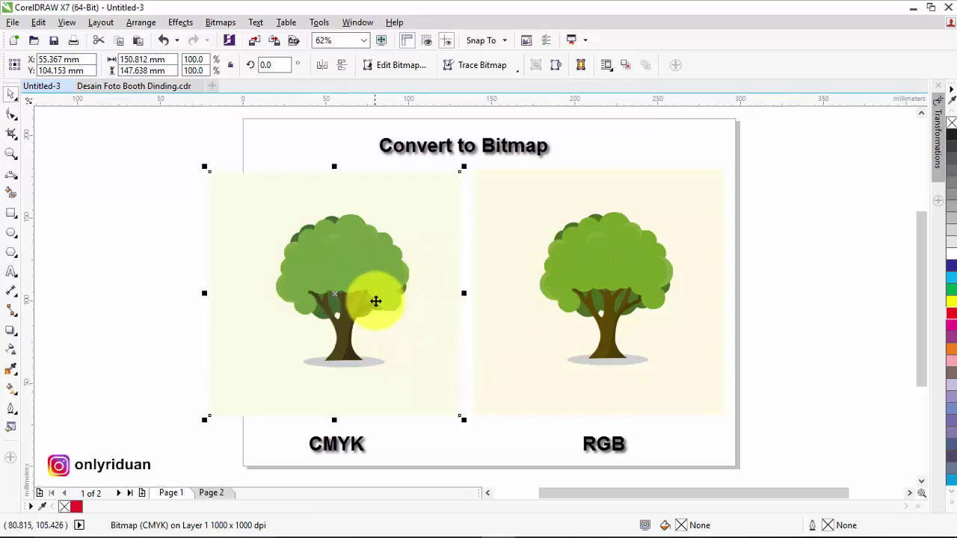
Step: Convert the right tree image to an RGB Color (24-bit) bitmap at 1000 dpi with anti-aliasing and transparent background
left_click(605, 269)
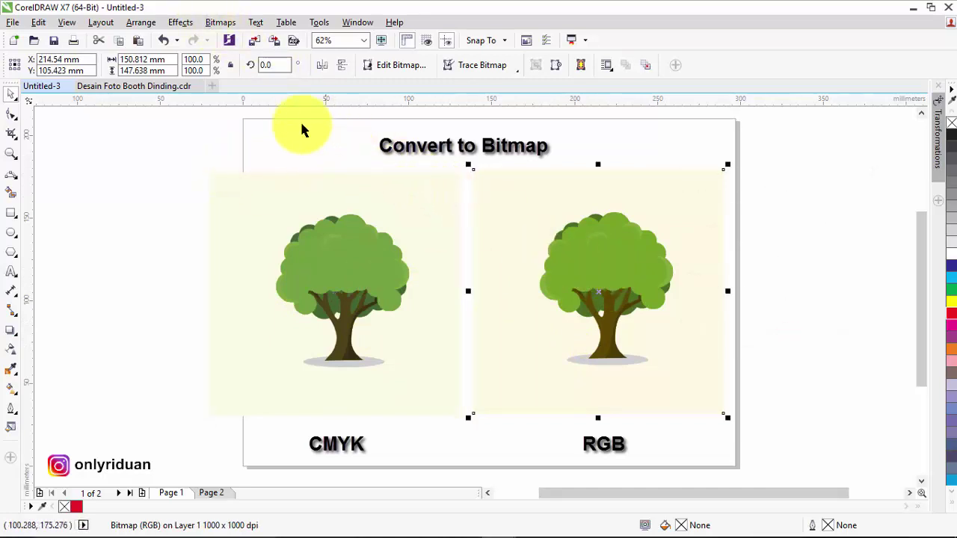
left_click(220, 22)
left_click(225, 36)
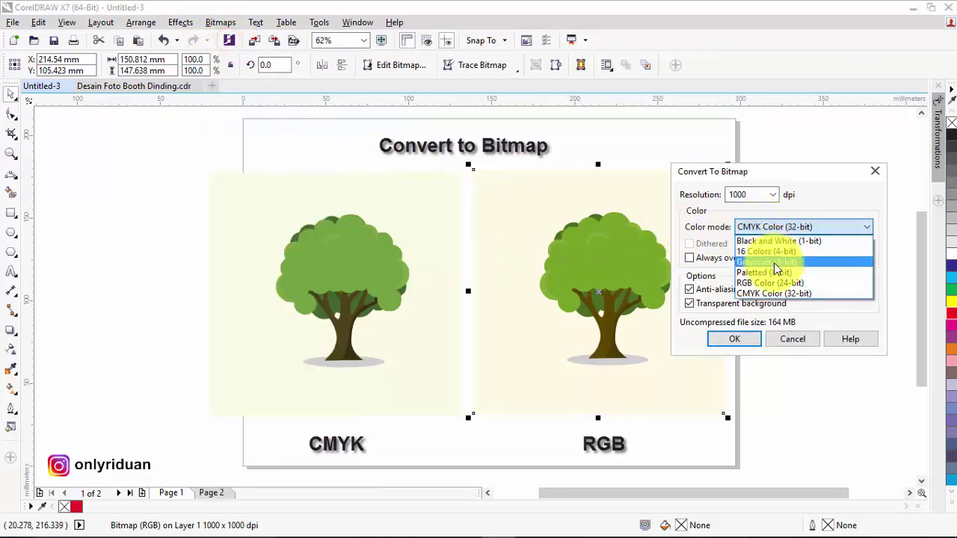
left_click(768, 282)
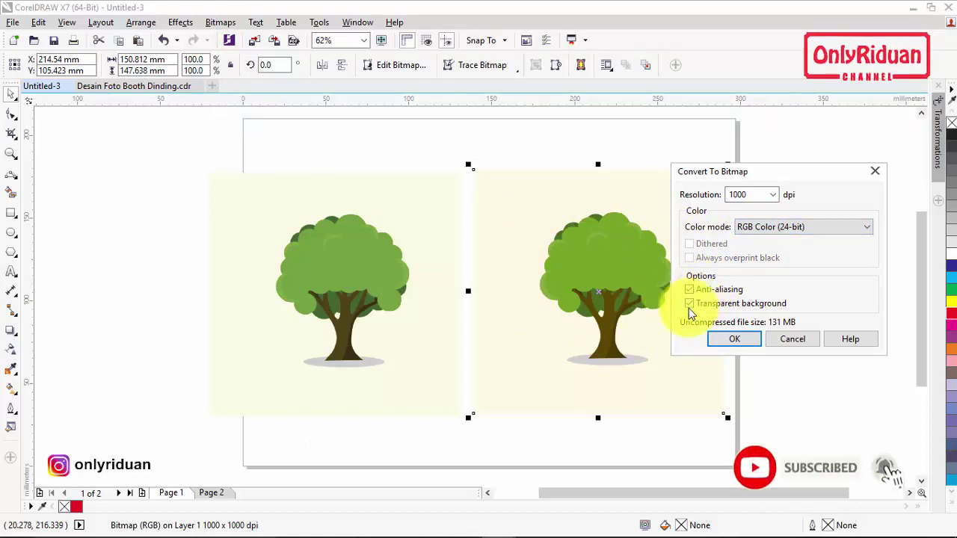
left_click(740, 342)
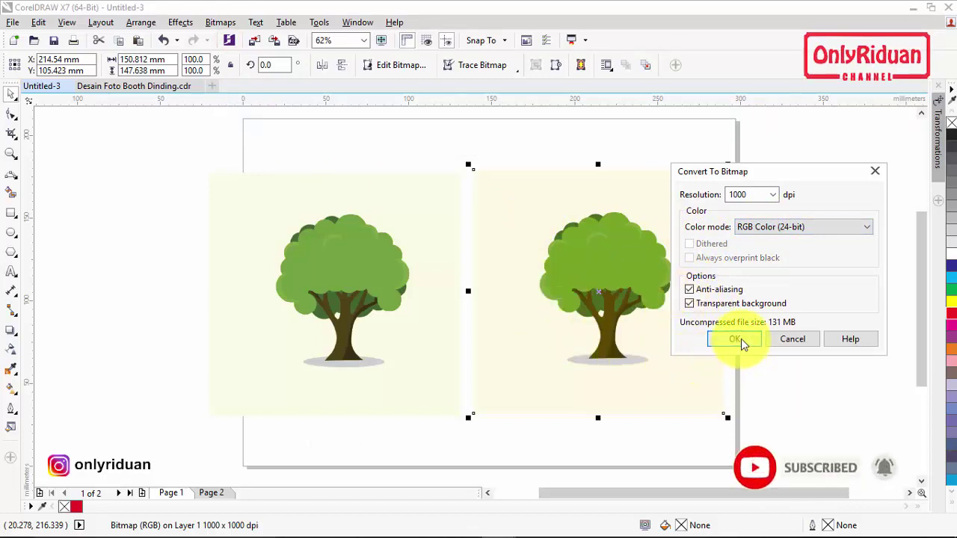
left_click(740, 341)
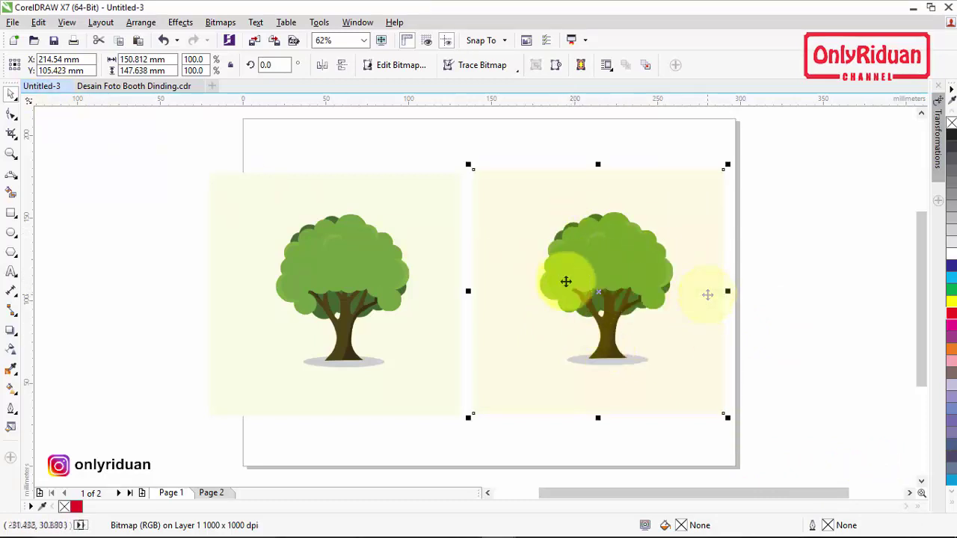
Step: Delete the CMYK tree image and centre the remaining RGB tree image on the page
left_click(828, 243)
left_click(694, 250)
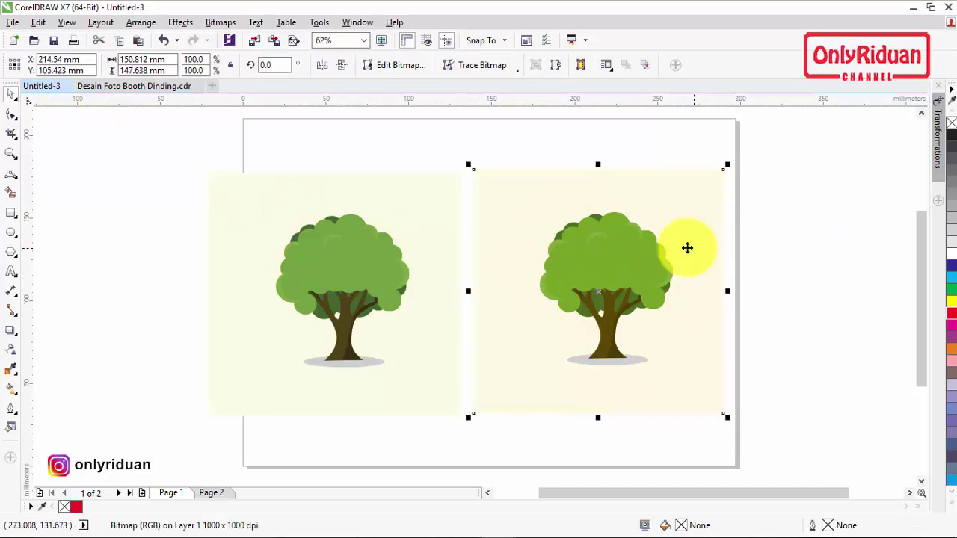
left_click(390, 255)
key("Delete")
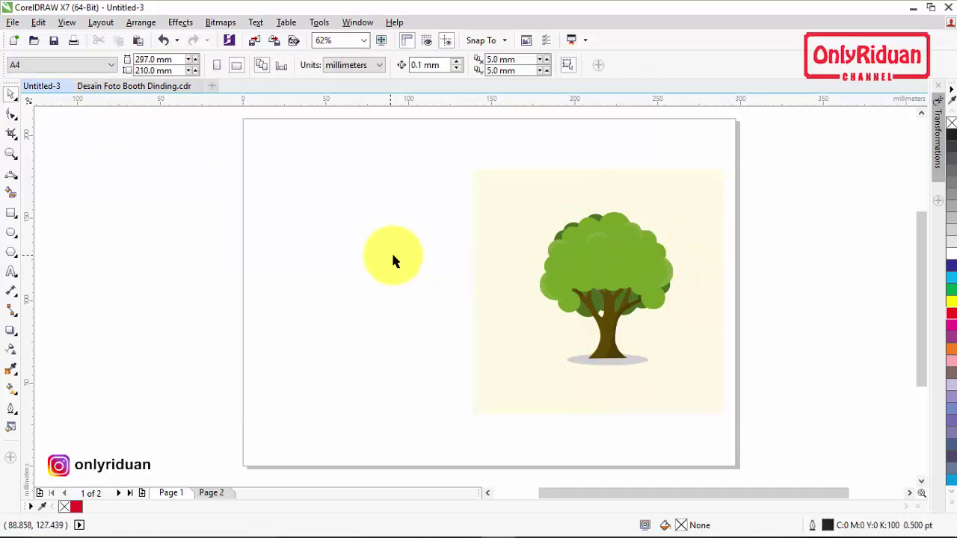
left_click(551, 259)
key("p")
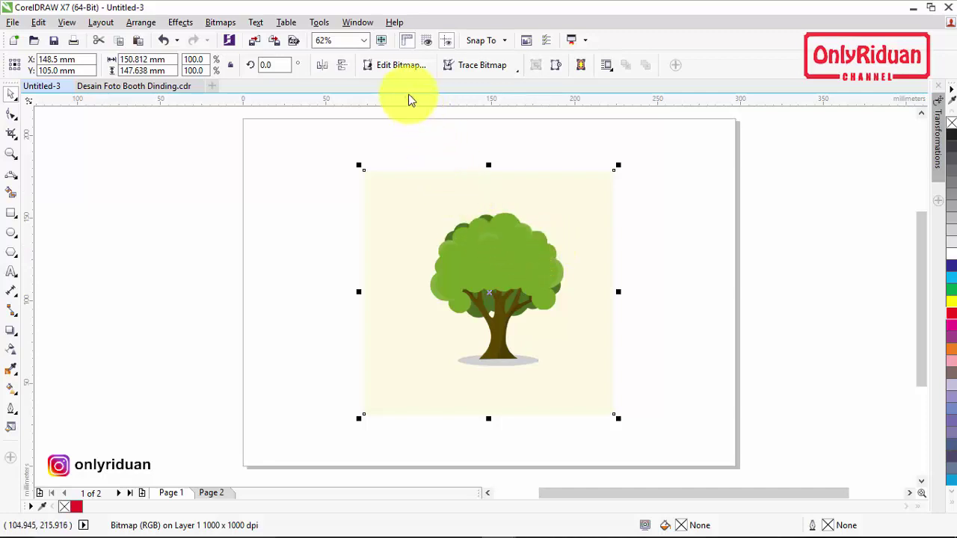
Step: Open the tree bitmap for editing in Corel PHOTO-PAINT and mask its cream background with the Magic Wand Mask
left_click(399, 65)
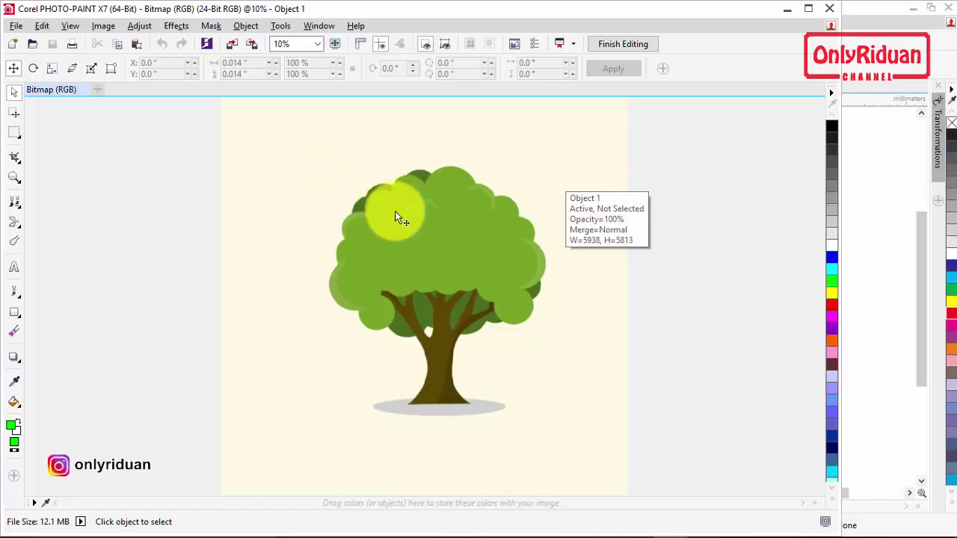
left_click(15, 135)
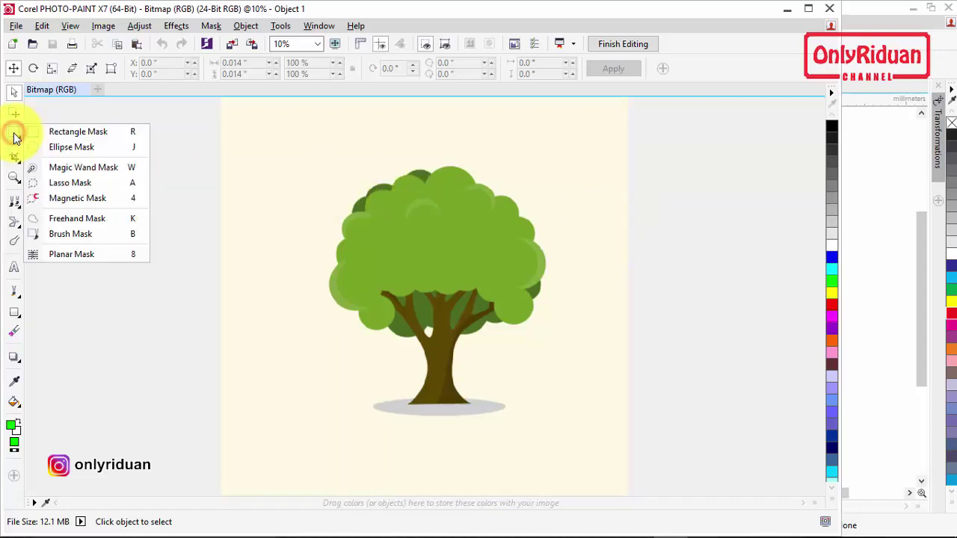
left_click(91, 168)
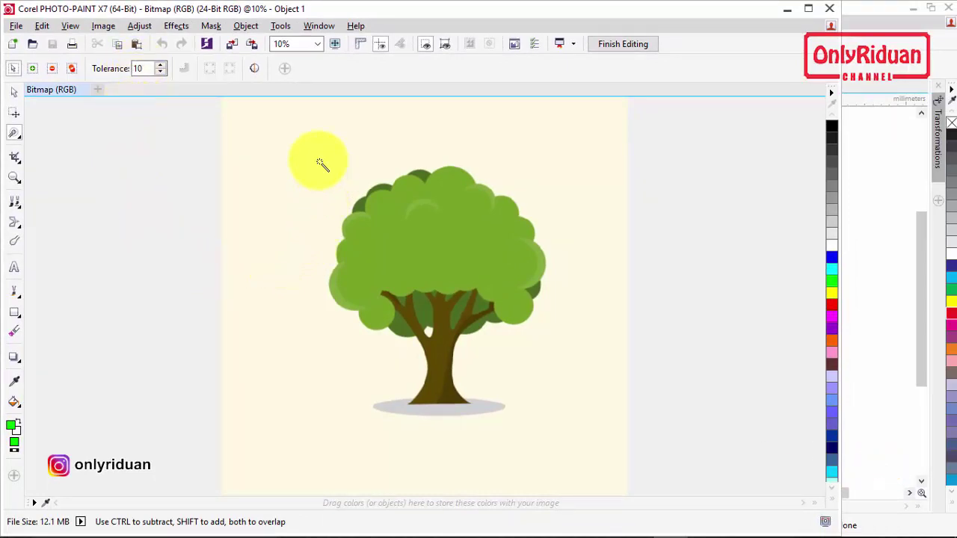
left_click(321, 164)
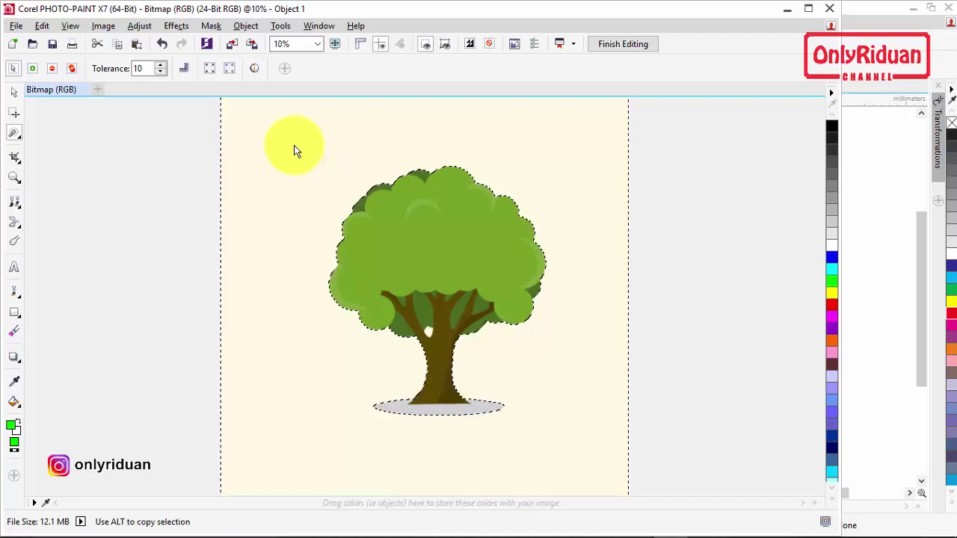
Step: Turn on anti-aliasing for the mask and expand the background mask twice, each time with a width of 4
left_click(256, 69)
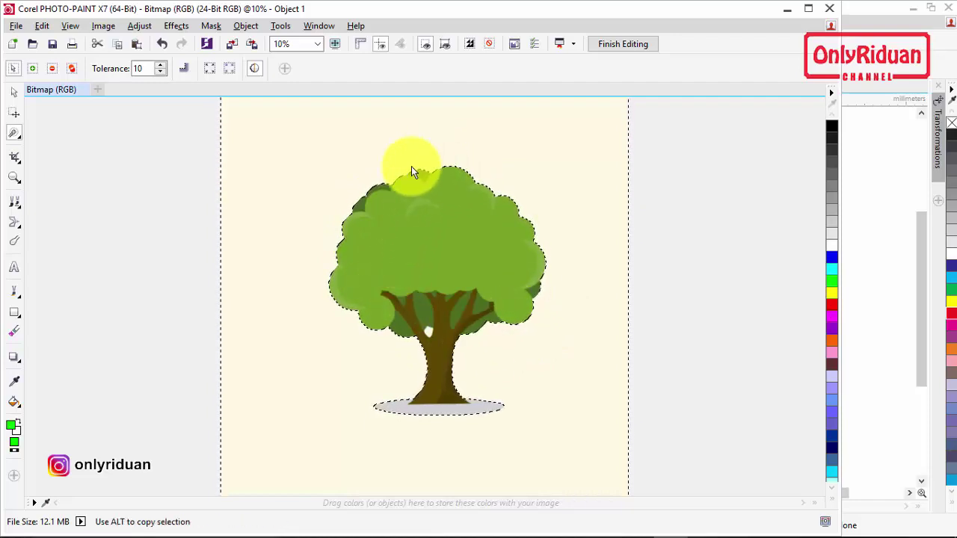
scroll(431, 172, "up", 3)
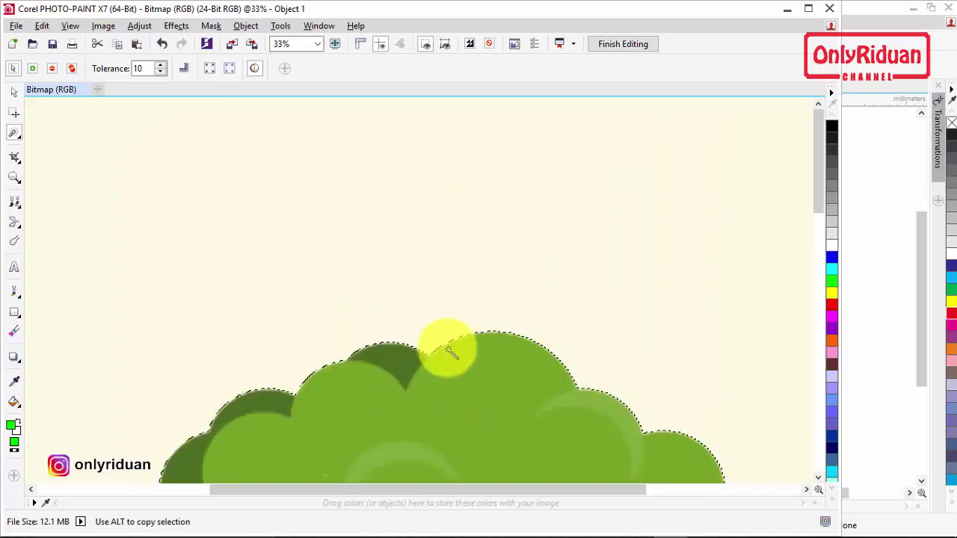
scroll(432, 319, "up", 1)
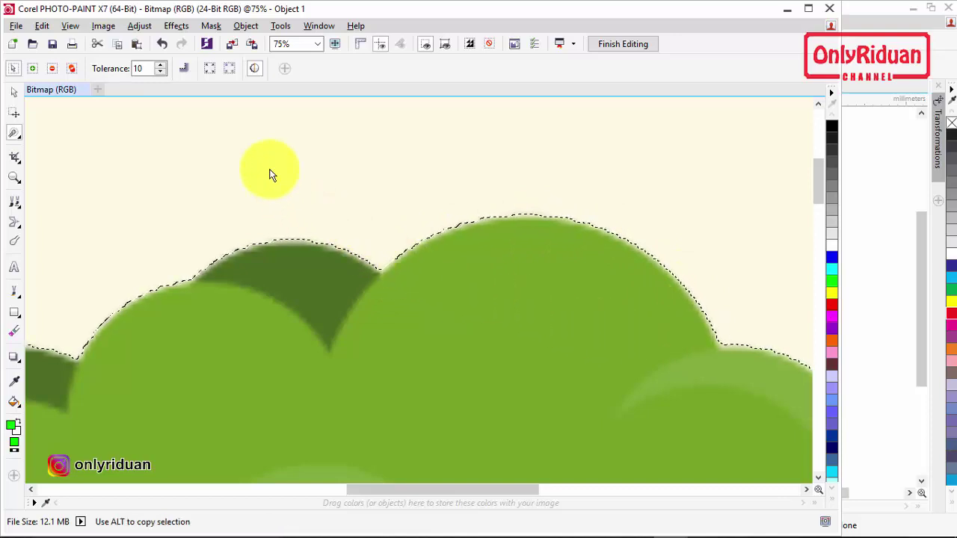
left_click(209, 68)
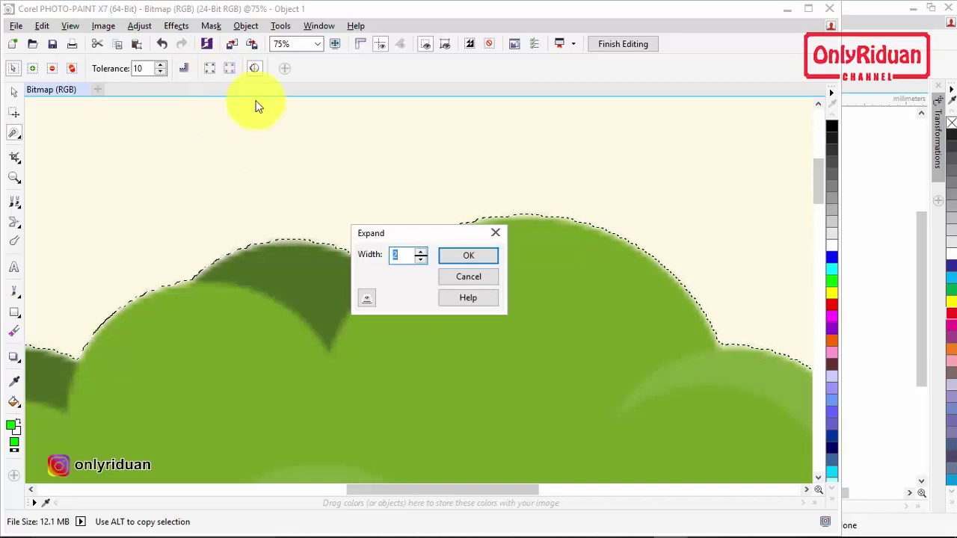
left_click_drag(422, 217, 397, 144)
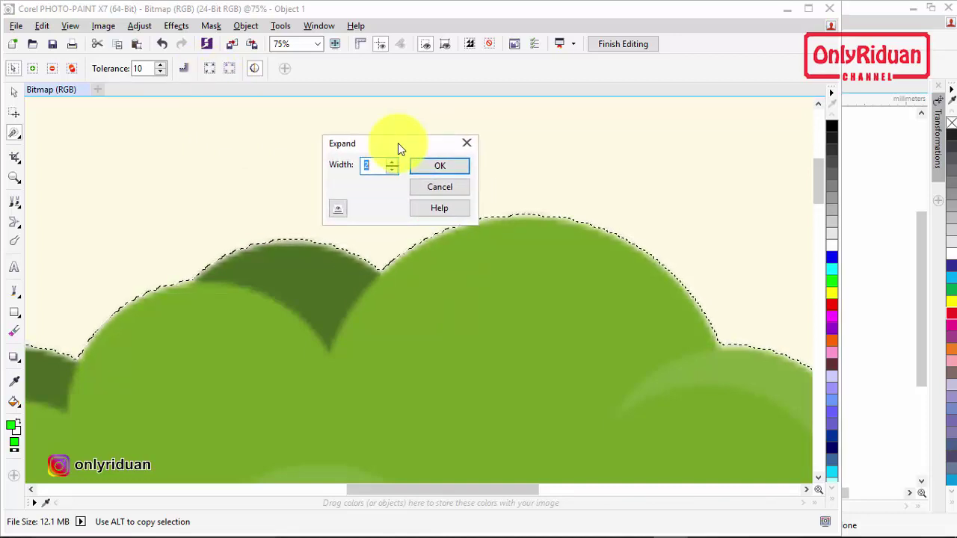
double_click(376, 163)
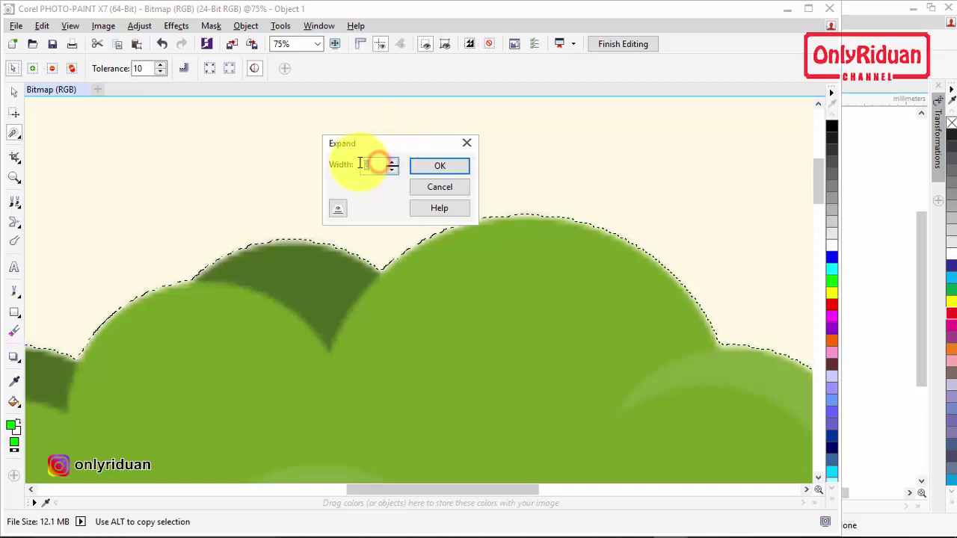
type("4")
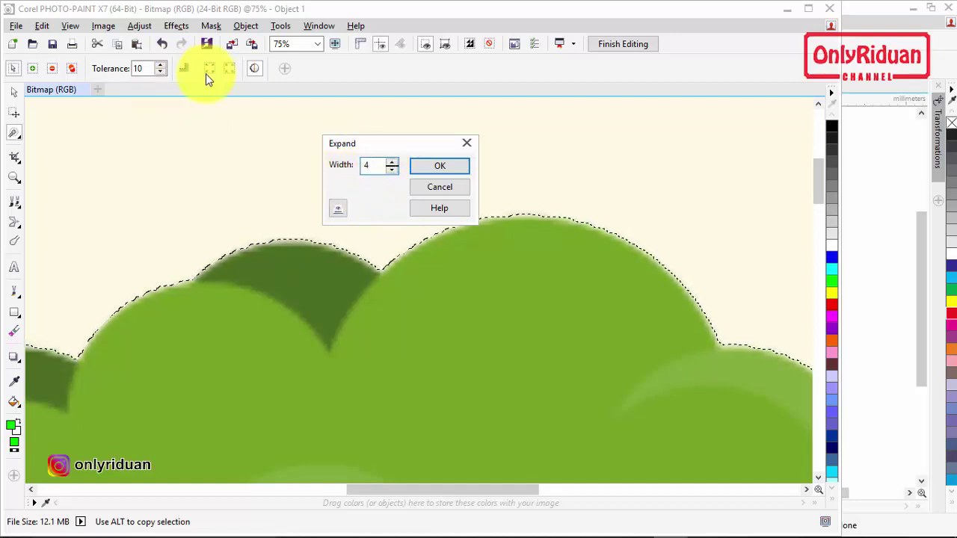
left_click(446, 163)
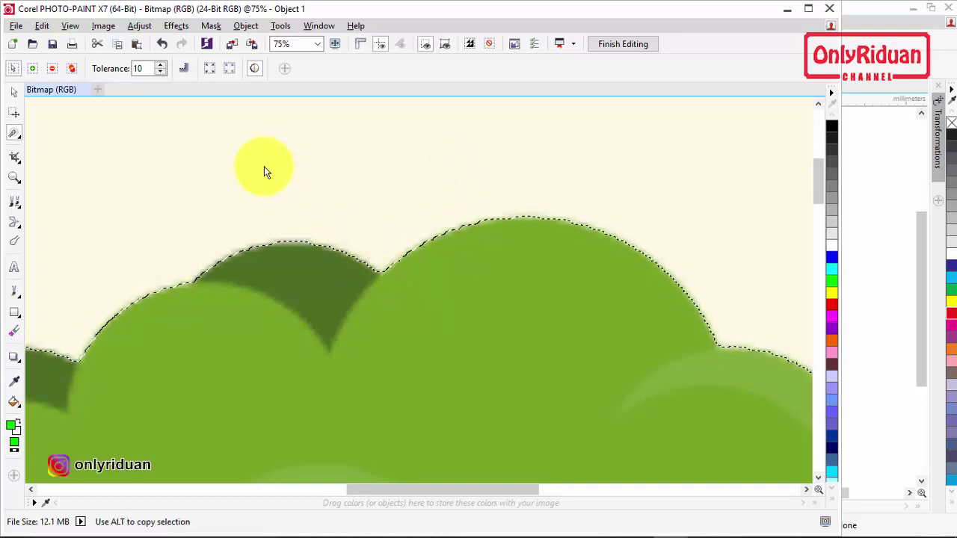
left_click(210, 69)
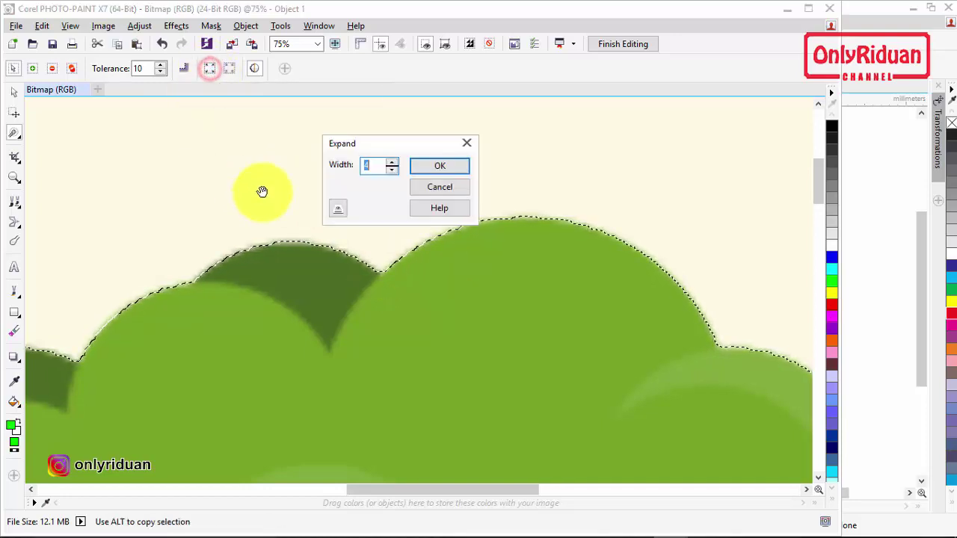
left_click(440, 164)
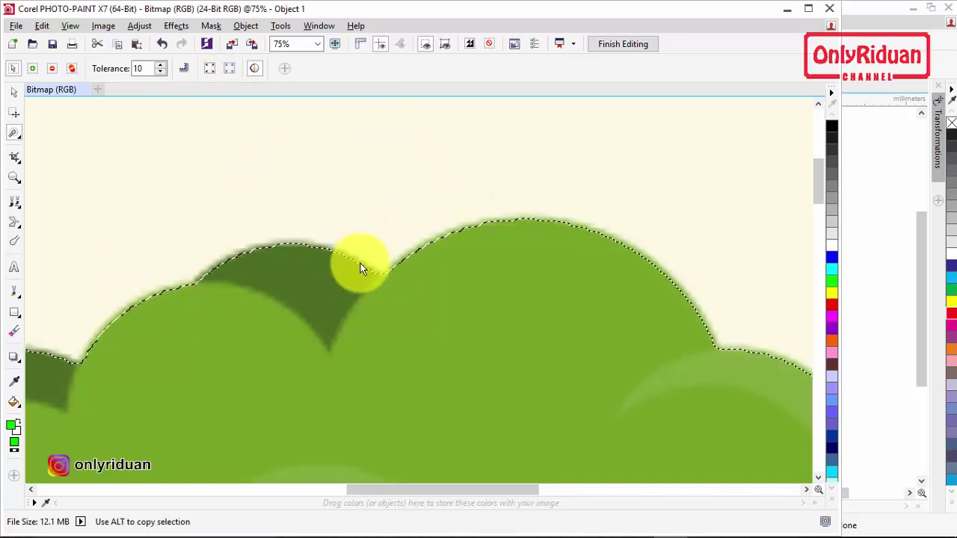
Step: Feather the mask with a width of 4, direction Inside and Linear edges
left_click(185, 69)
left_click_drag(394, 236, 415, 296)
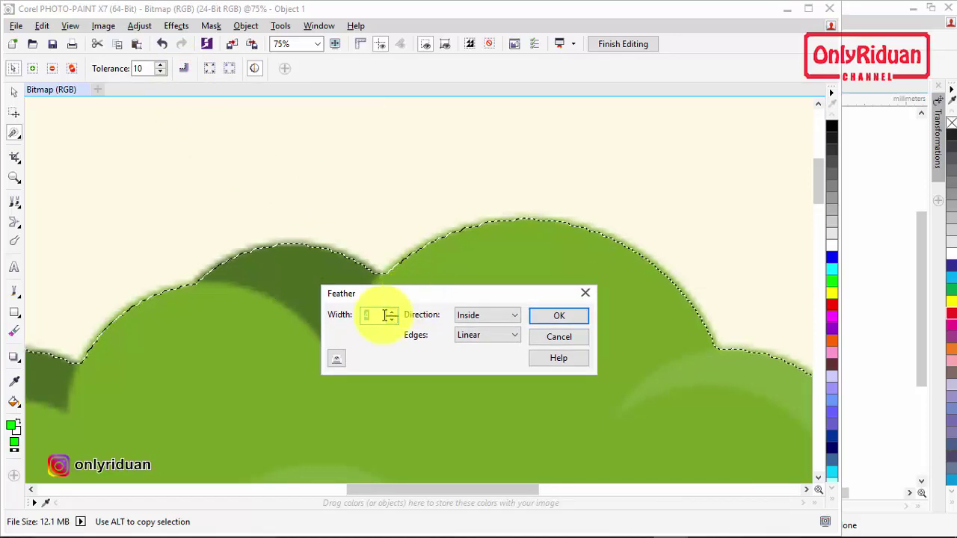
type("4")
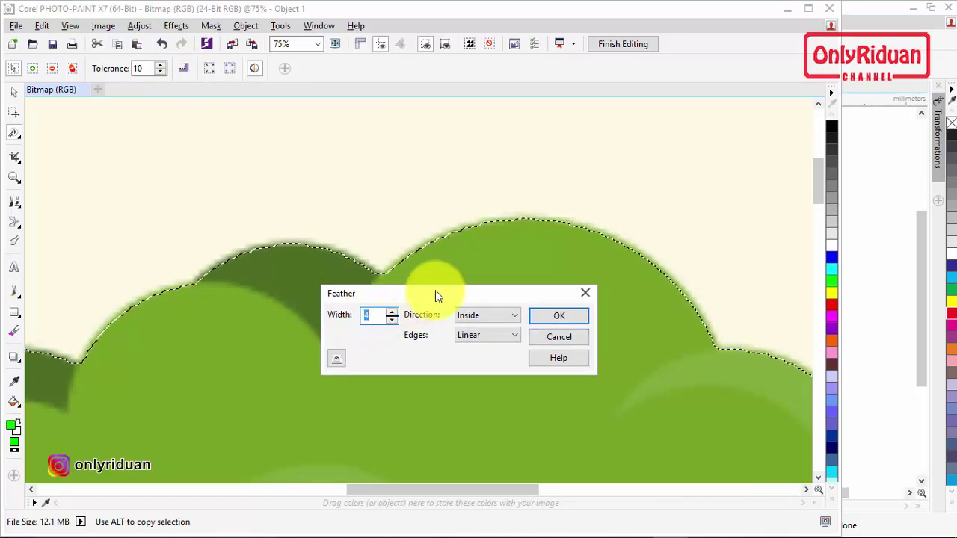
left_click(559, 315)
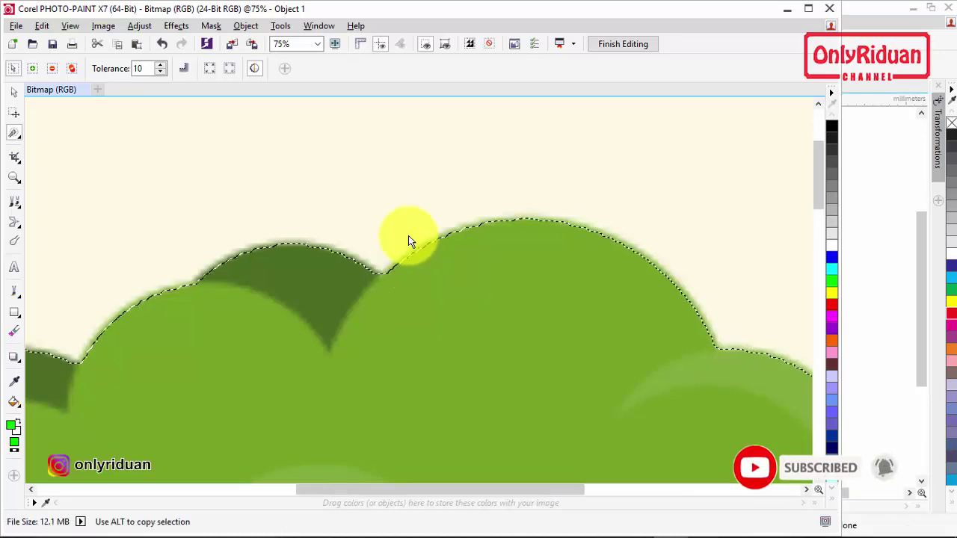
Step: Delete the masked cream background around the tree
scroll(411, 239, "down", 3)
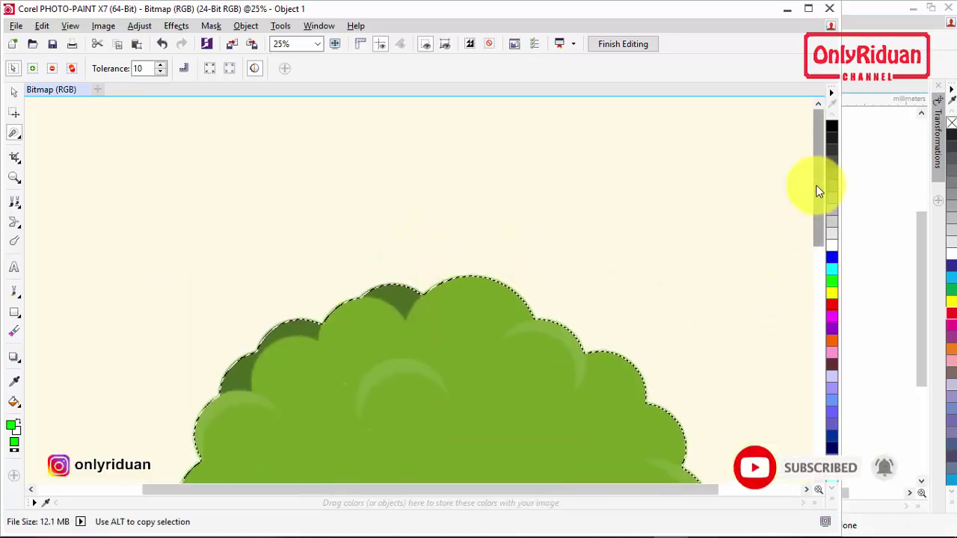
scroll(495, 241, "down", 2)
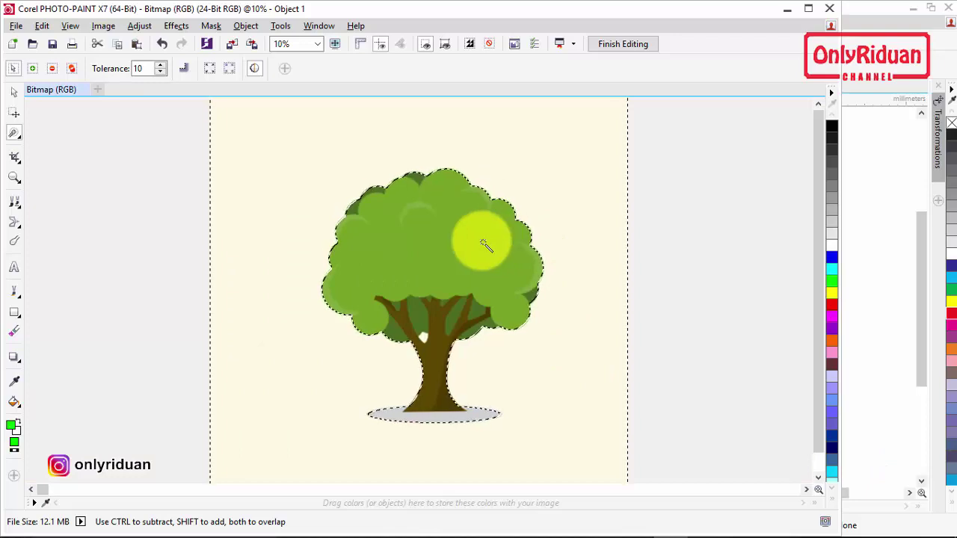
key("Delete")
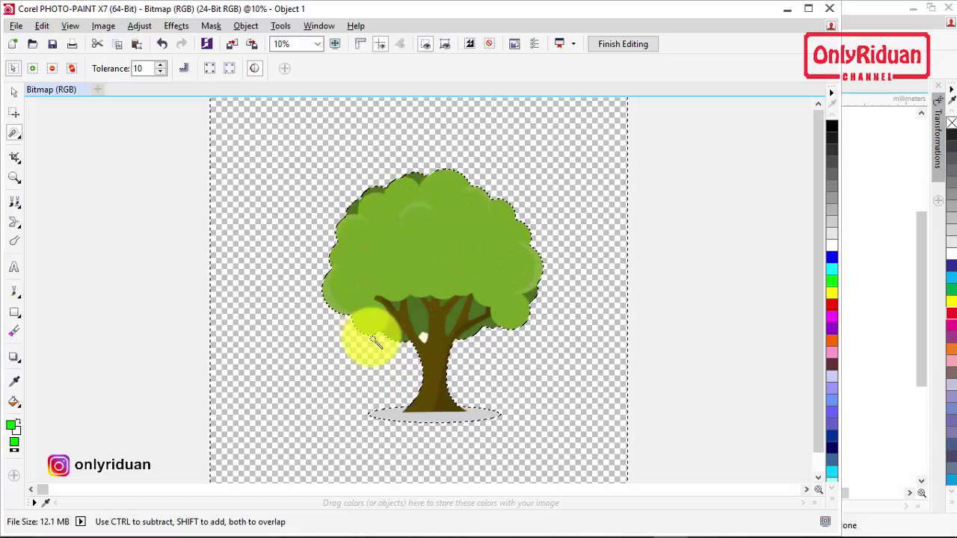
Step: Add the small cream gap between the trunk's branches to the mask and delete it
scroll(427, 344, "up", 2)
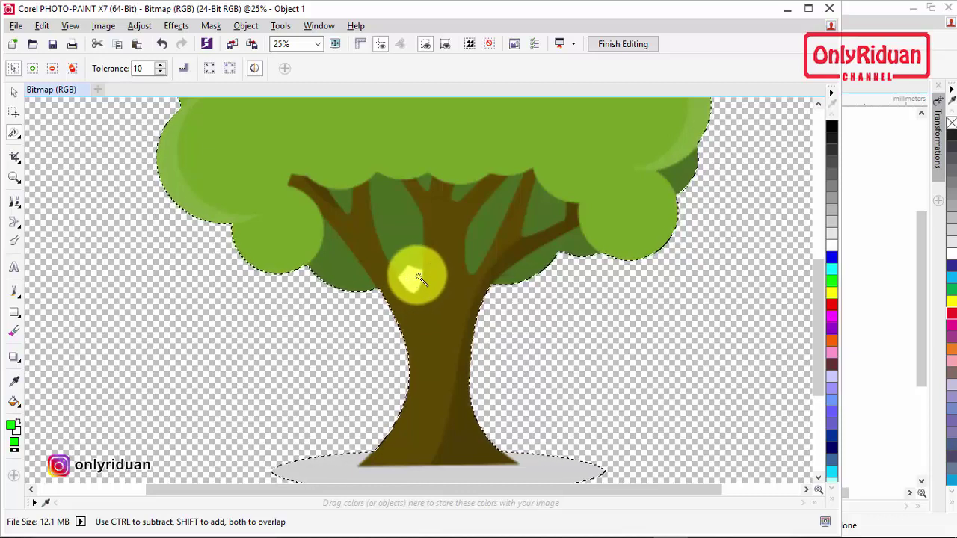
left_click(33, 69)
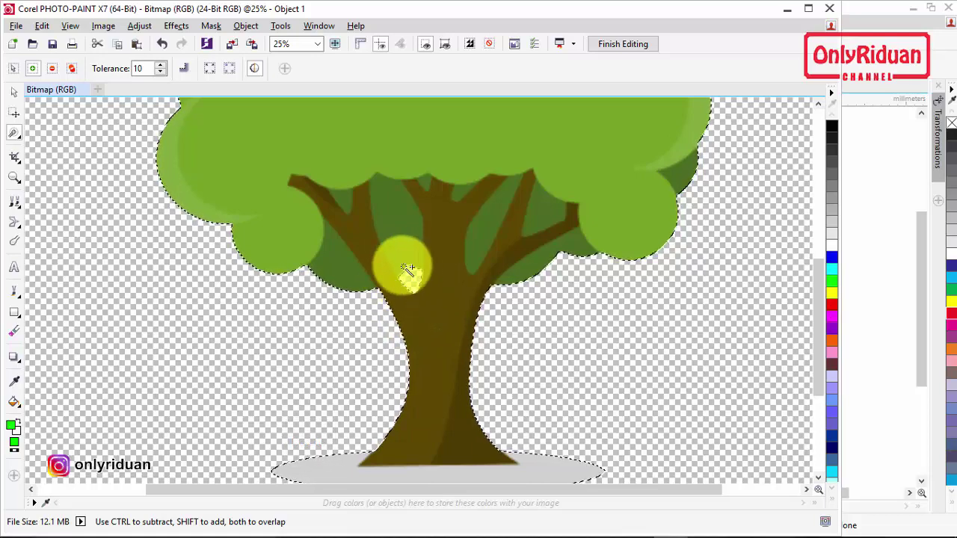
scroll(442, 260, "down", 2)
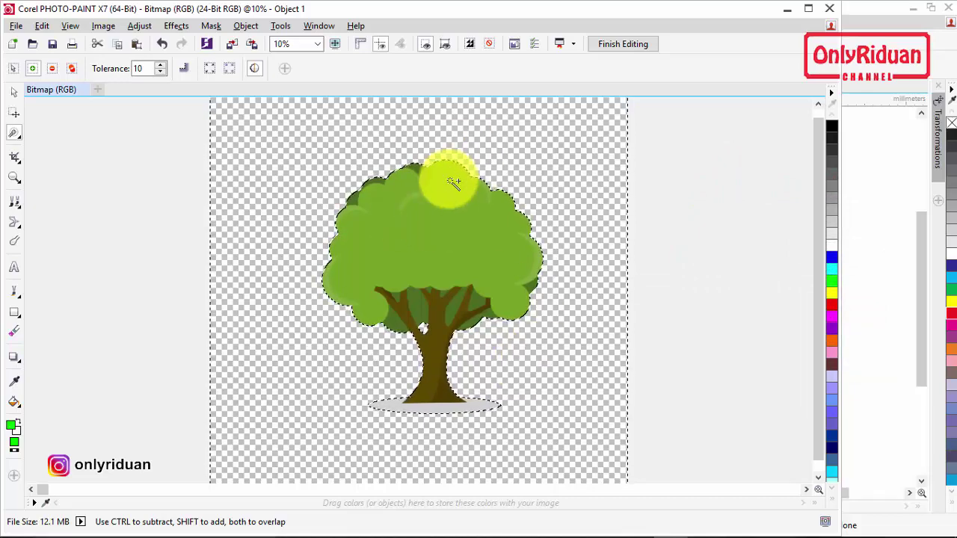
Step: Close Corel PHOTO-PAINT, saving the changes to the tree bitmap, and return to CorelDRAW
left_click(833, 10)
left_click_drag(465, 231, 537, 230)
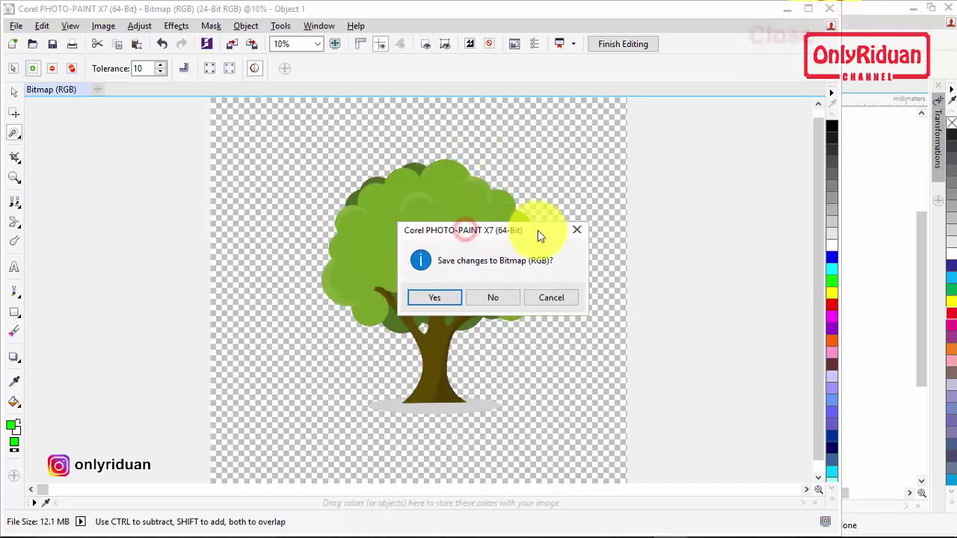
left_click(437, 294)
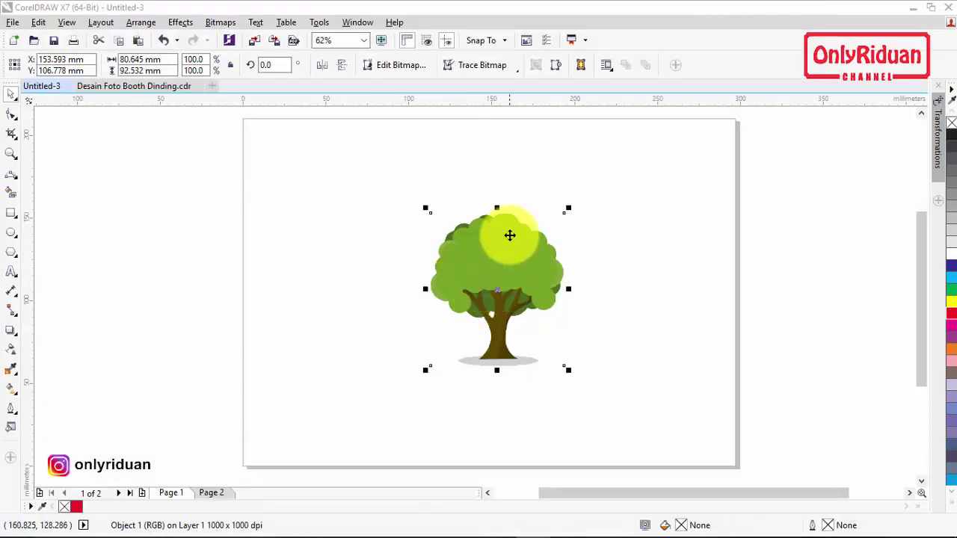
Step: Place a yellow-filled rectangle about 214 × 147 mm behind the tree cutout to check its transparency
scroll(510, 228, "up", 2)
scroll(510, 222, "up", 5)
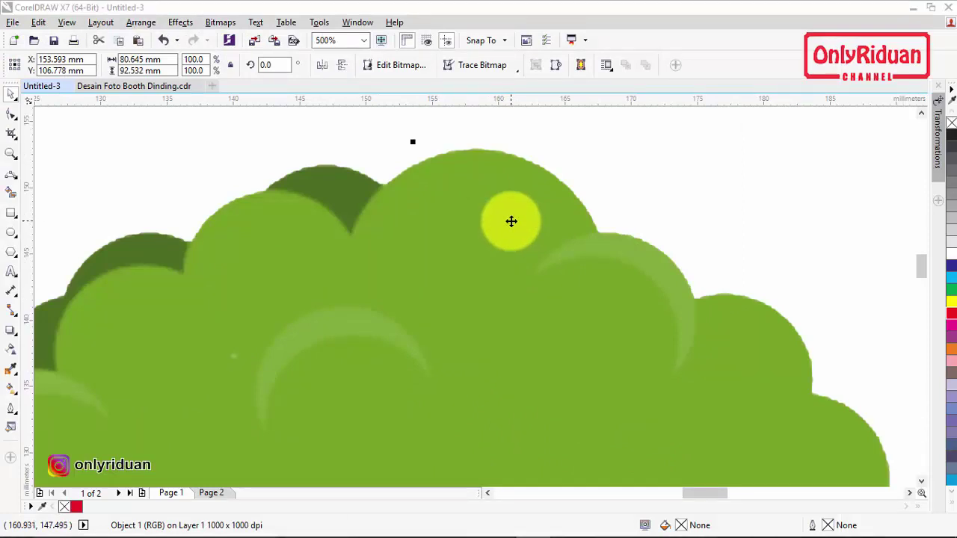
scroll(510, 222, "down", 7)
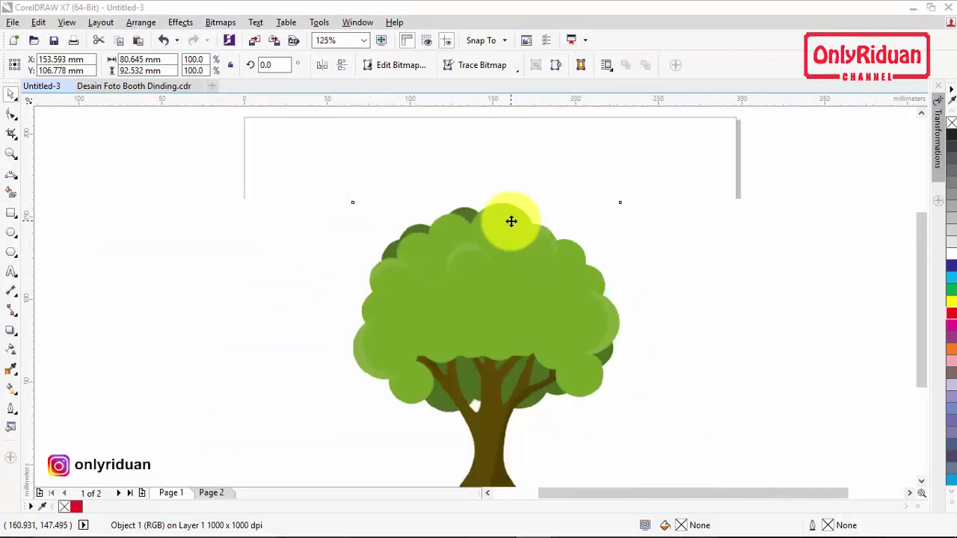
left_click(11, 213)
left_click_drag(320, 169, 674, 412)
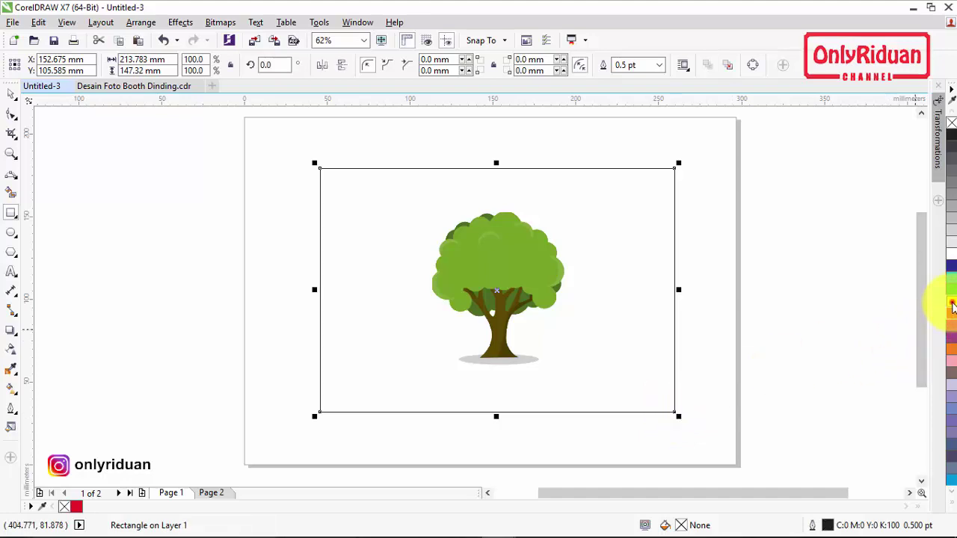
left_click(949, 302)
key("ctrl+End")
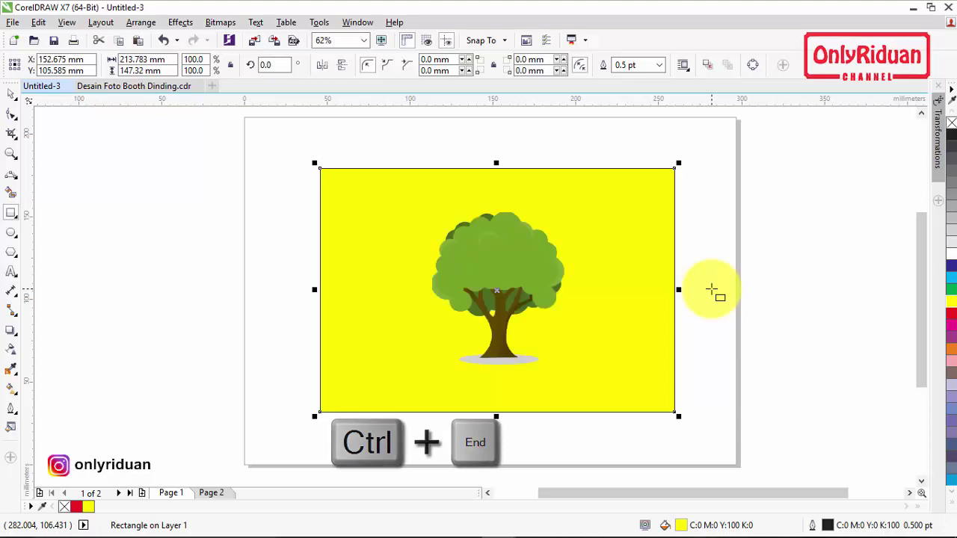
scroll(479, 288, "up", 2)
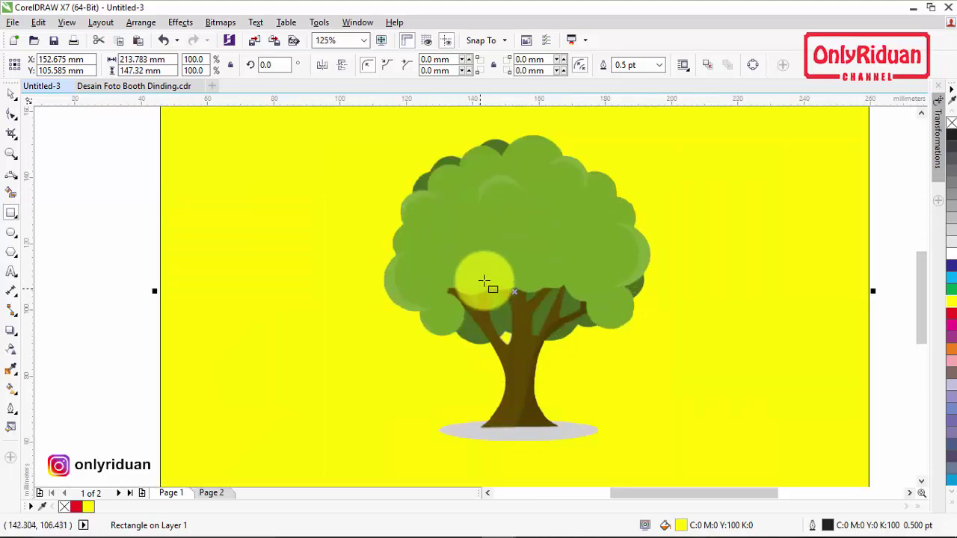
scroll(491, 263, "down", 2)
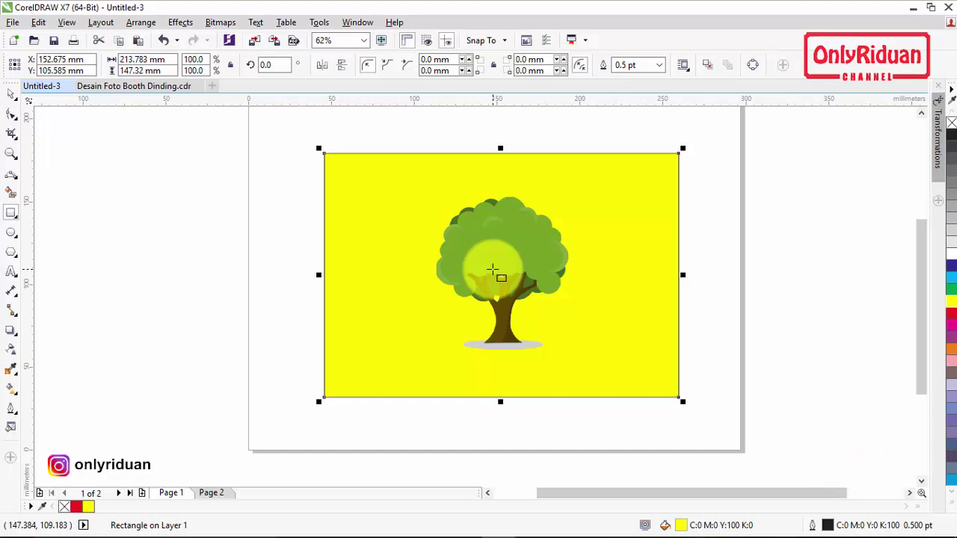
left_click(135, 161)
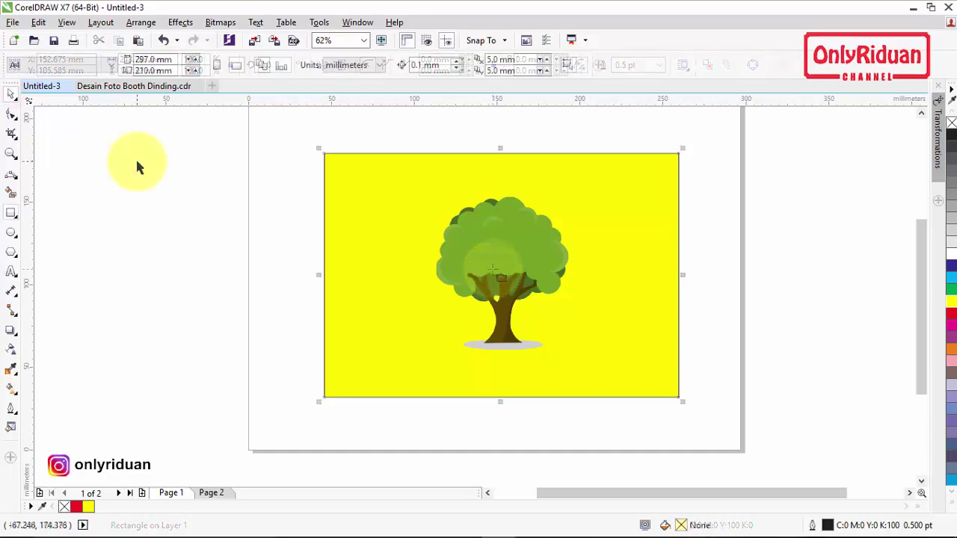
Step: On Page 2, place a yellow-filled rectangle about 175 × 188 mm behind the woman's portrait photo
left_click(208, 494)
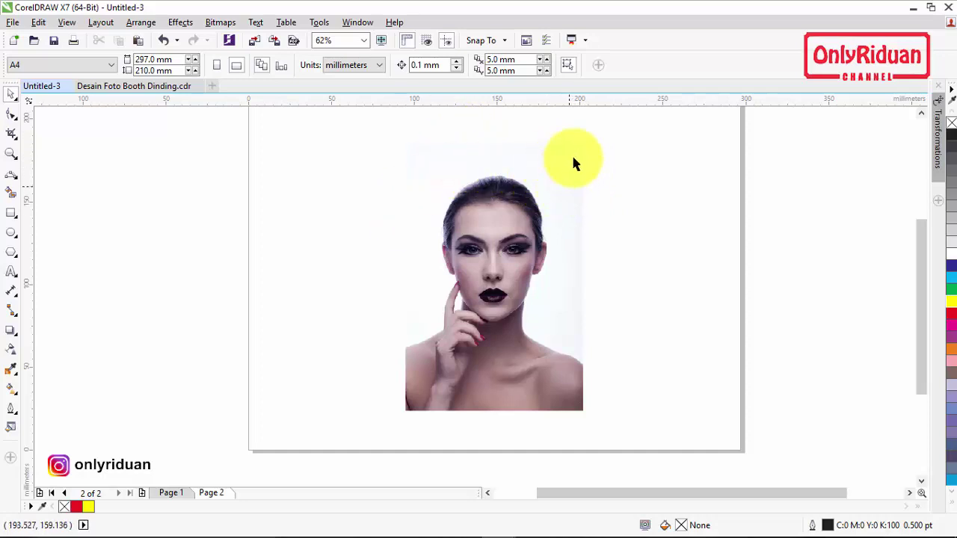
left_click(13, 213)
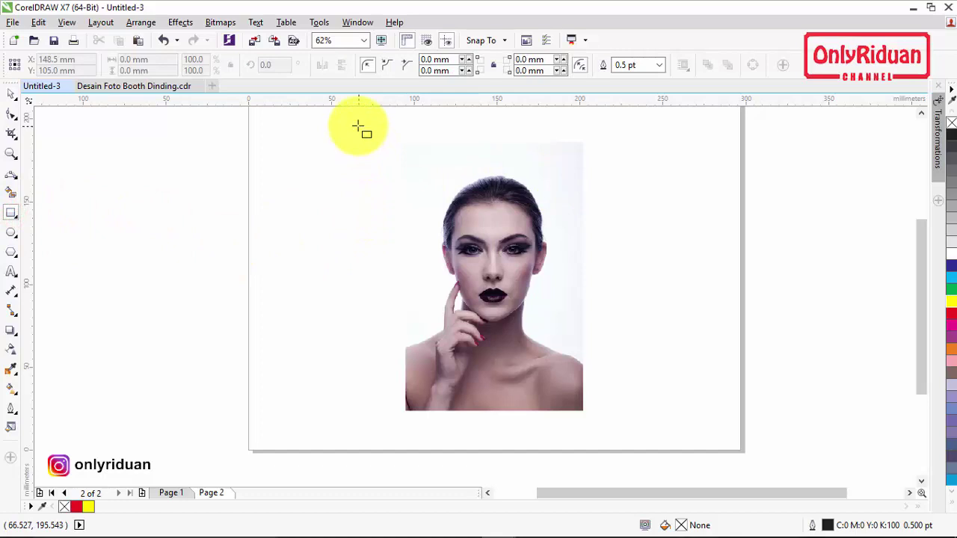
left_click_drag(349, 125, 641, 438)
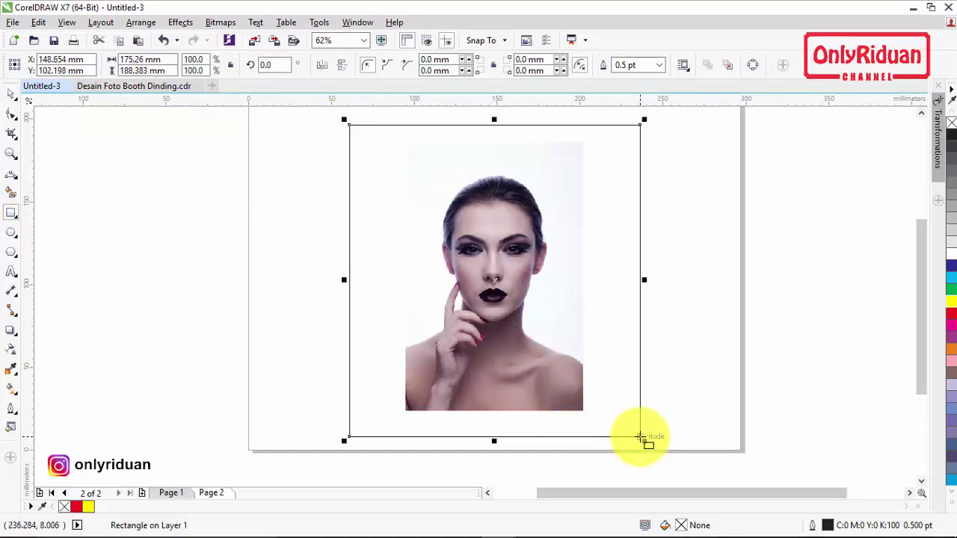
left_click(951, 302)
key("ctrl+End")
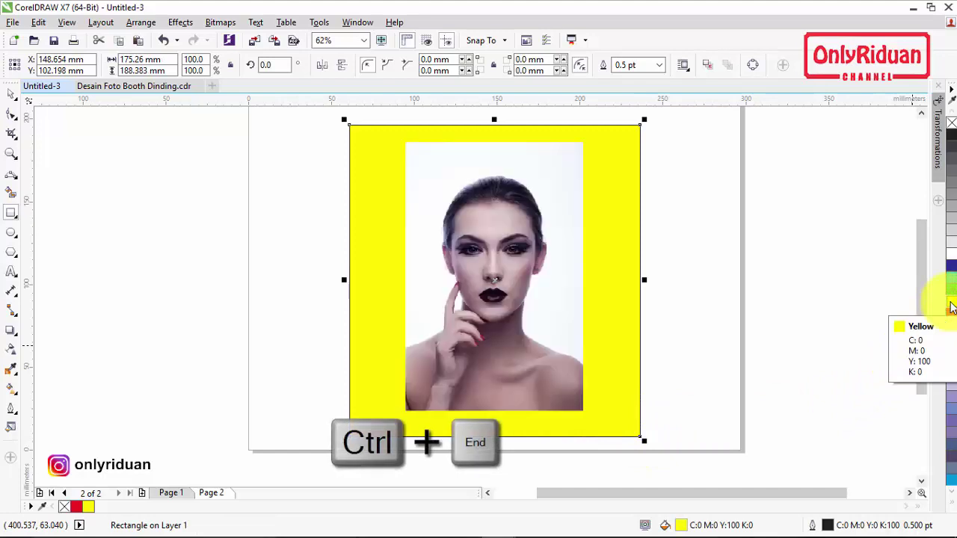
left_click(11, 93)
left_click(62, 128)
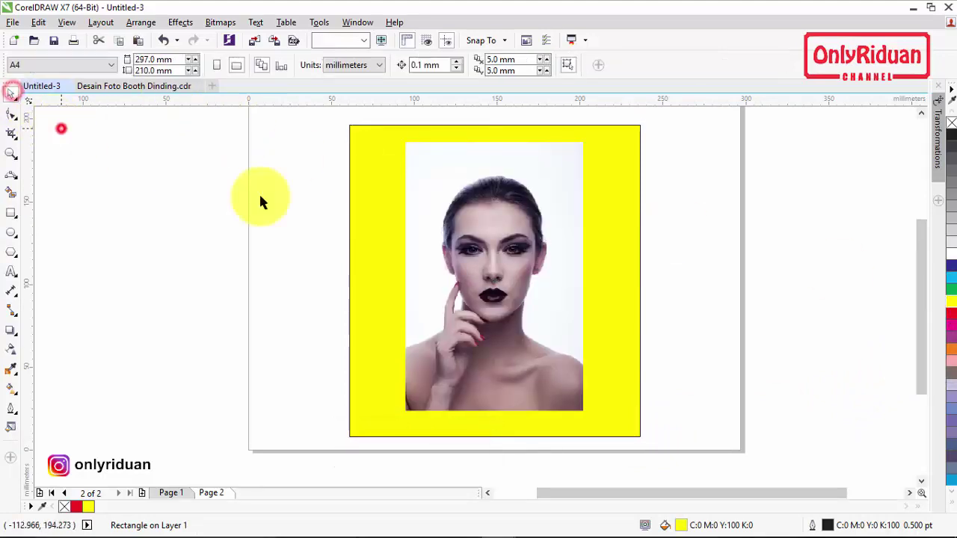
left_click(726, 254)
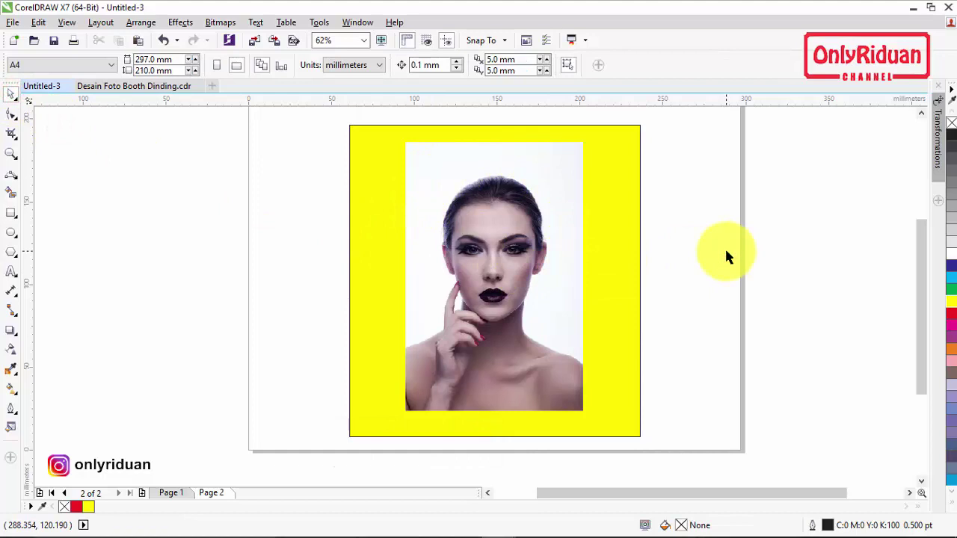
Step: Convert the woman's portrait to a 1000 dpi RGB Color (24-bit) bitmap with anti-aliasing and a transparent background
left_click(538, 238)
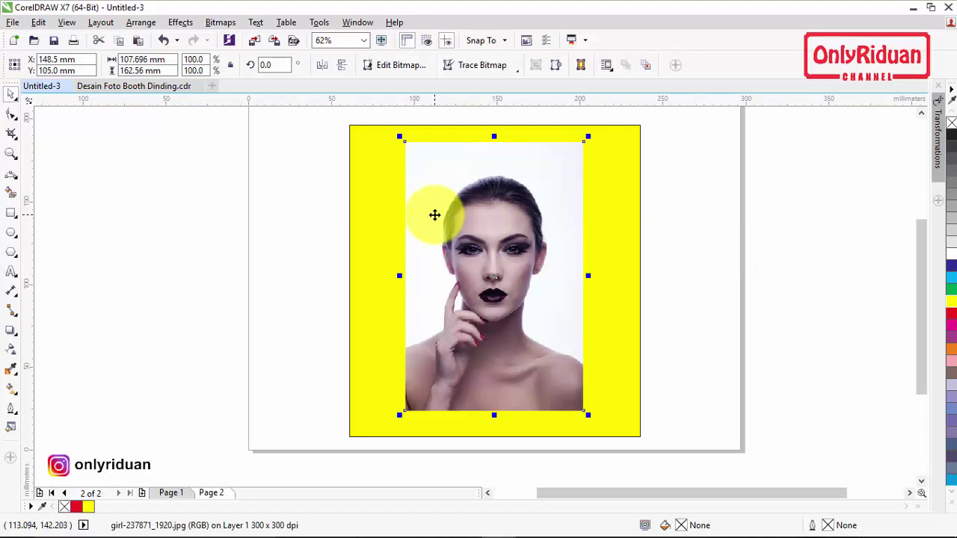
left_click(217, 23)
left_click(251, 38)
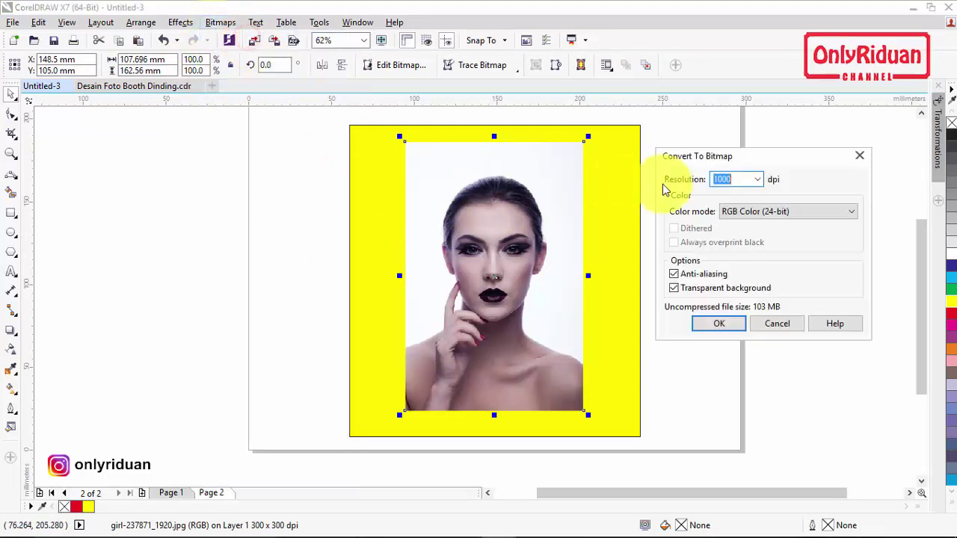
left_click_drag(755, 159, 757, 147)
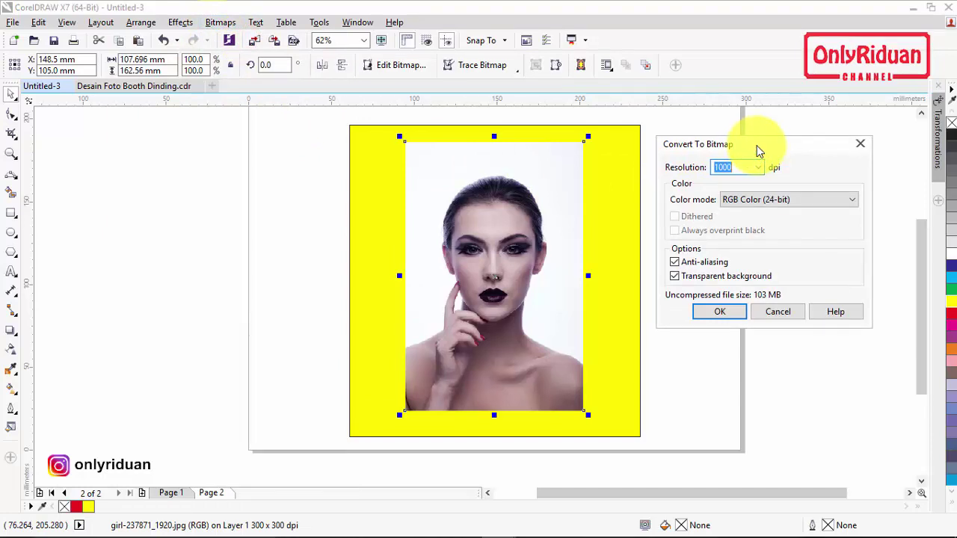
left_click(676, 278)
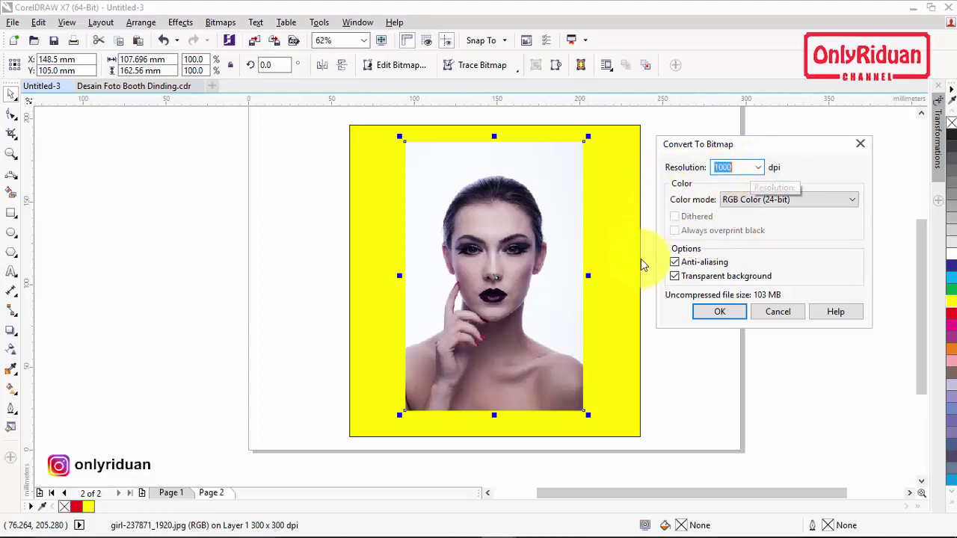
left_click(726, 320)
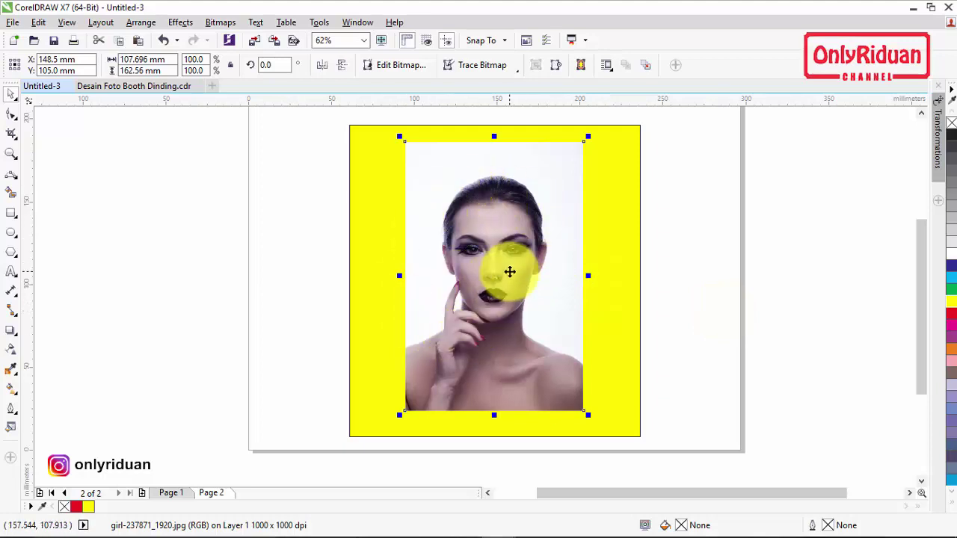
Step: Open the portrait bitmap for editing in Corel PHOTO-PAINT and activate the Magic Wand Mask tool
left_click(396, 65)
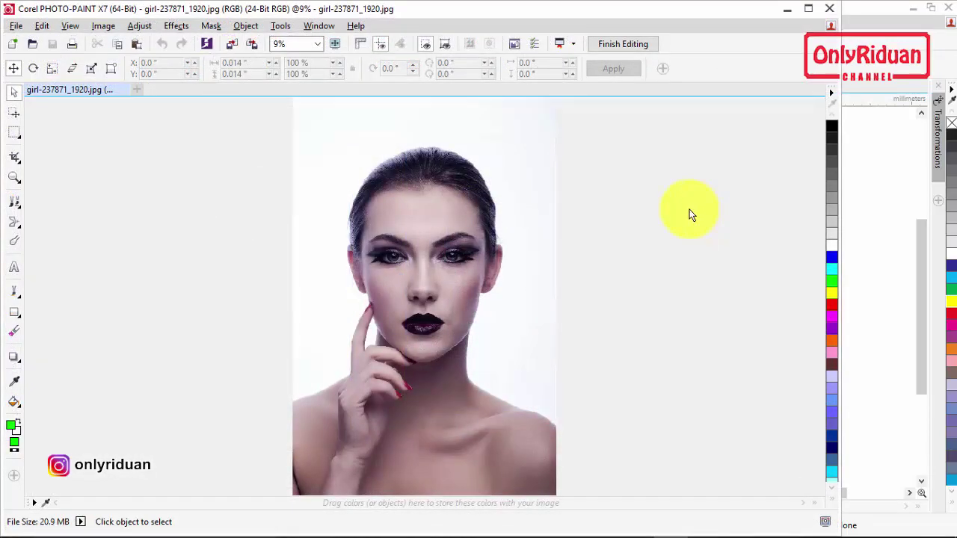
left_click(15, 132)
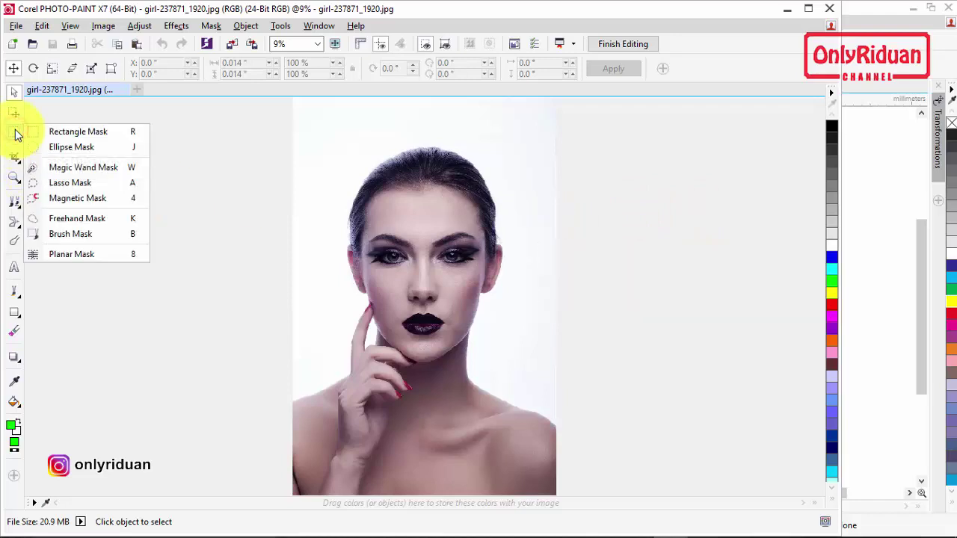
left_click(78, 168)
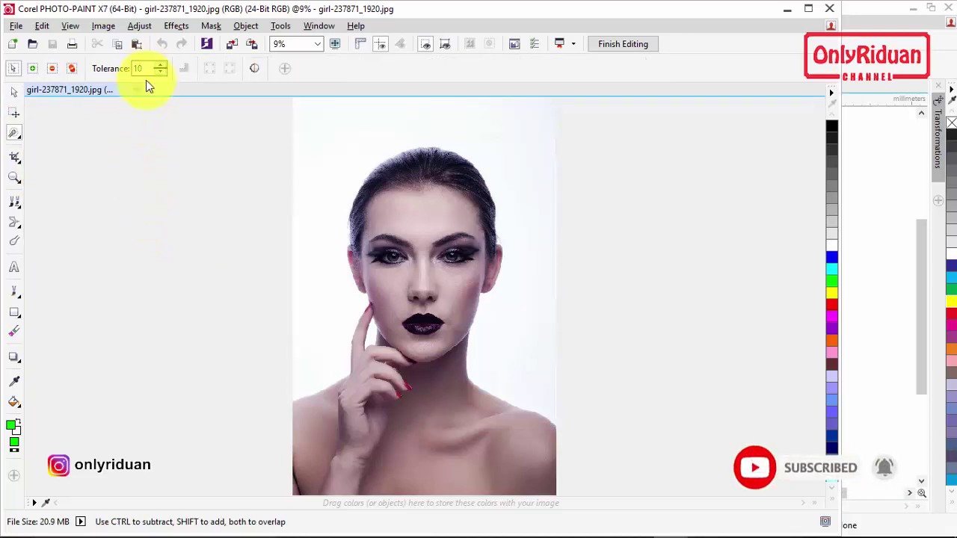
Step: Try masking the portrait's white background at tolerance 10 and again at tolerance 5, undoing each mask
left_click(406, 127)
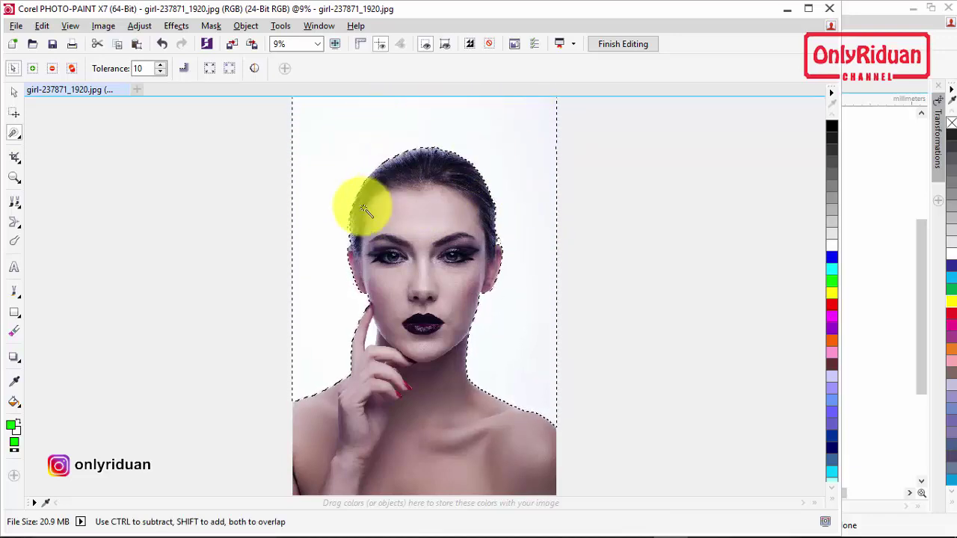
key("ctrl+z")
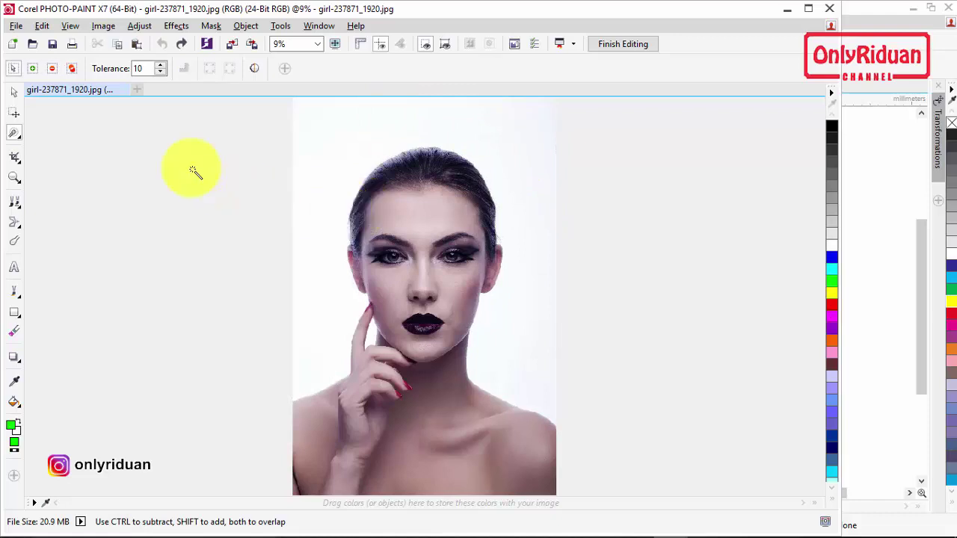
left_click_drag(152, 68, 134, 69)
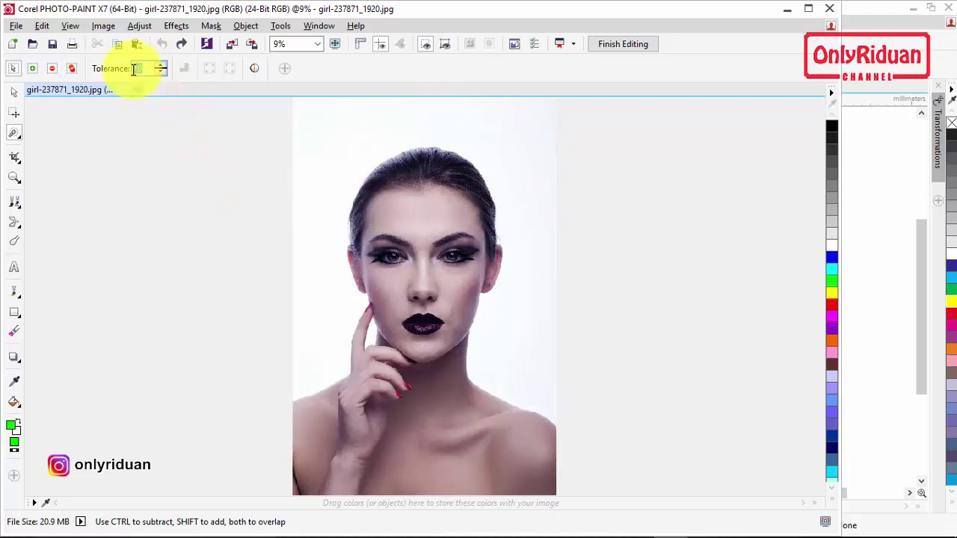
type("5")
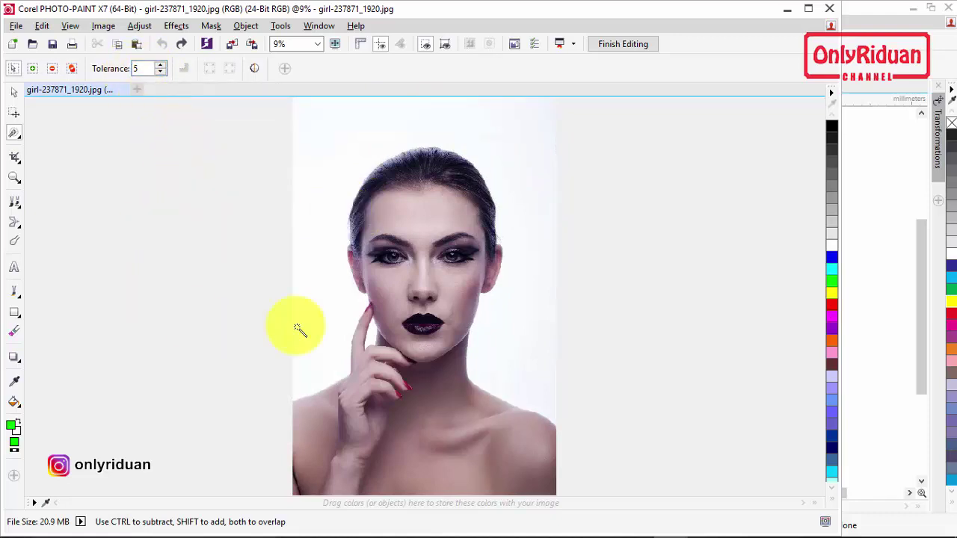
left_click(355, 144)
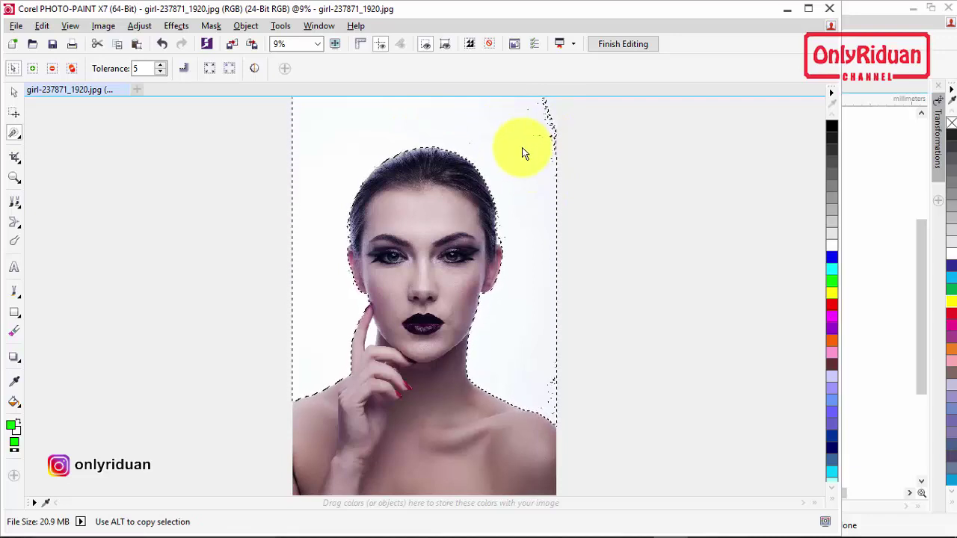
key("ctrl+z")
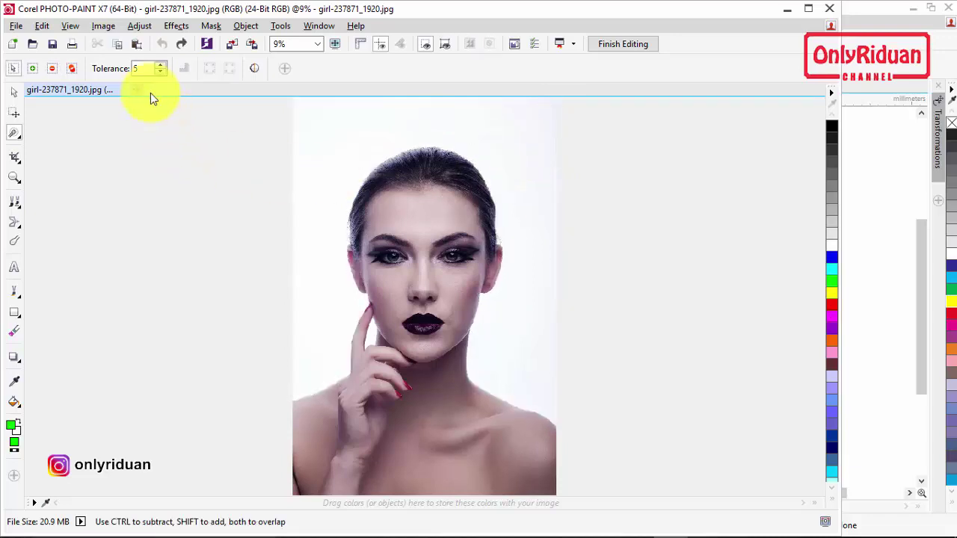
Step: Mask the white background again at tolerance 10, inspect the edge along the hair and ear, and undo the mask
left_click(135, 68)
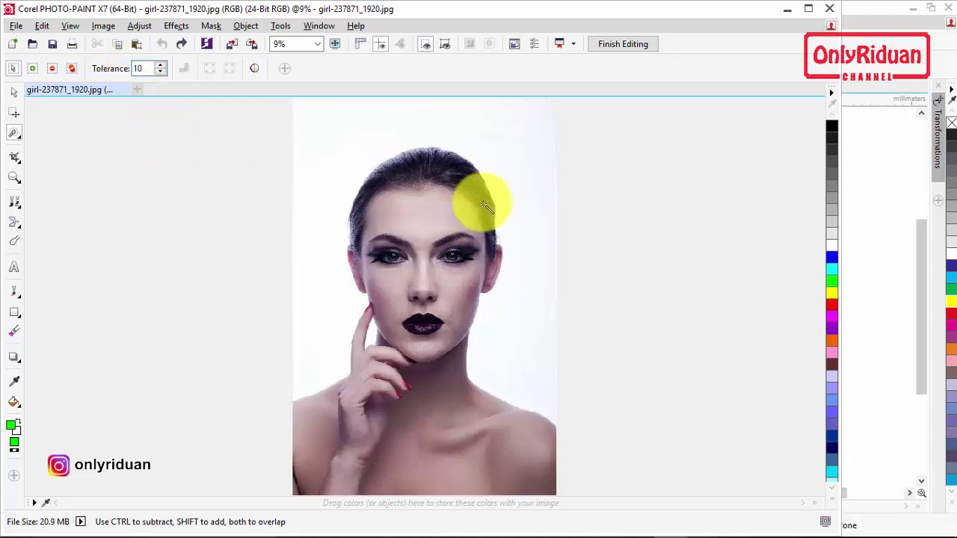
left_click(513, 142)
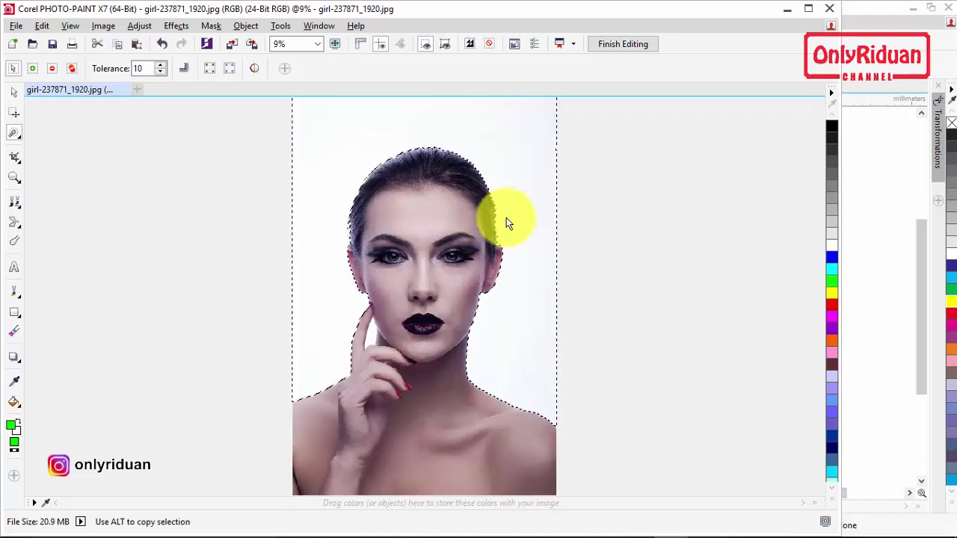
scroll(262, 278, "up", 3)
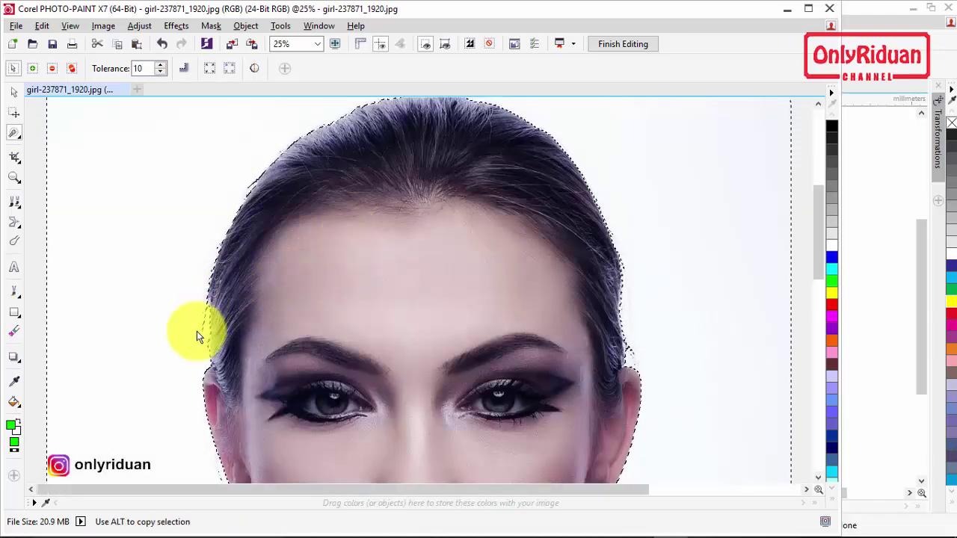
scroll(196, 331, "up", 1)
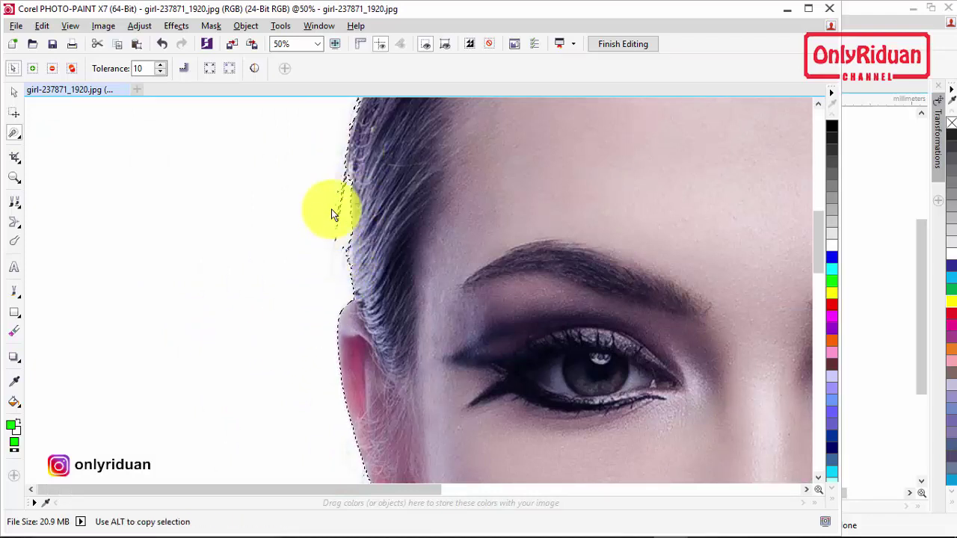
scroll(342, 235, "down", 3)
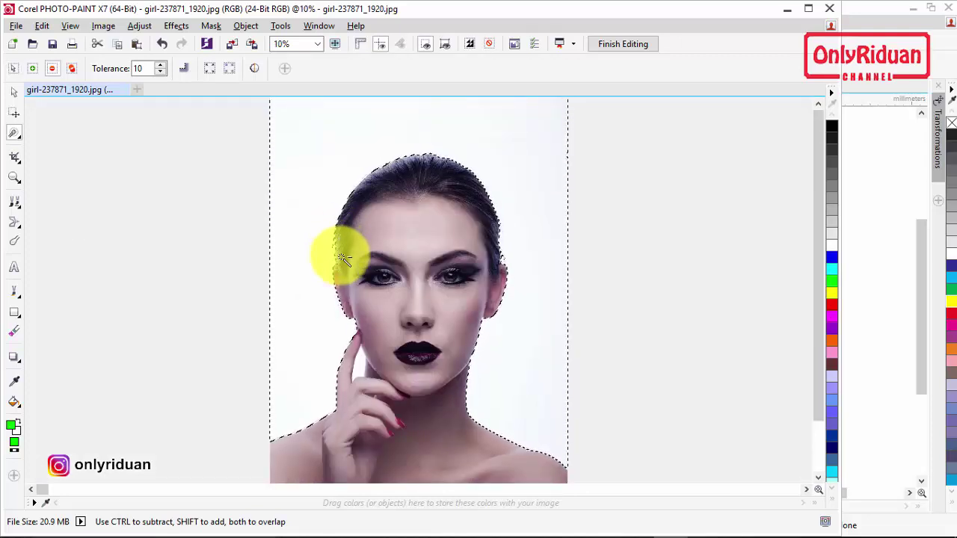
key("ctrl+z")
Step: Mask the portrait's white background with the Magic Wand at tolerance 15 and inspect the edge along the hair
left_click(139, 68)
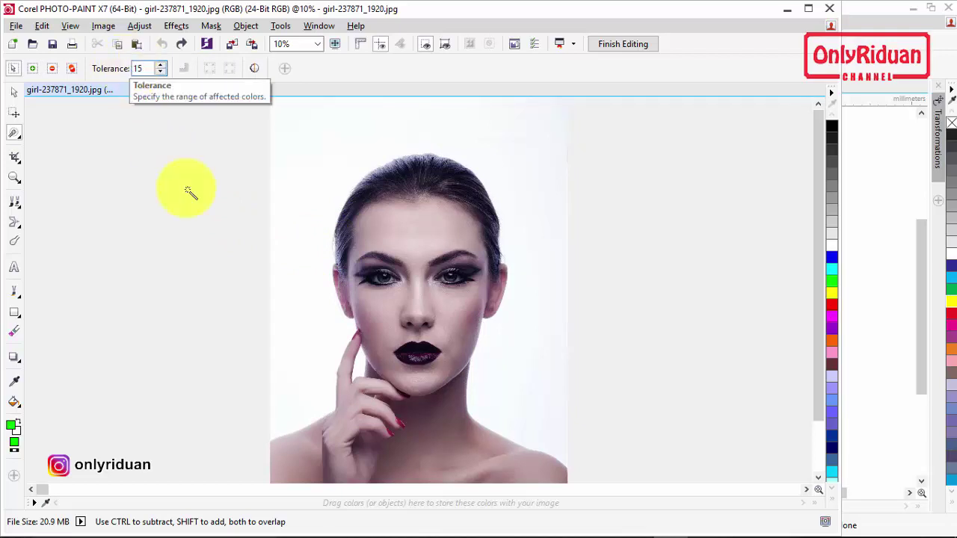
left_click(372, 137)
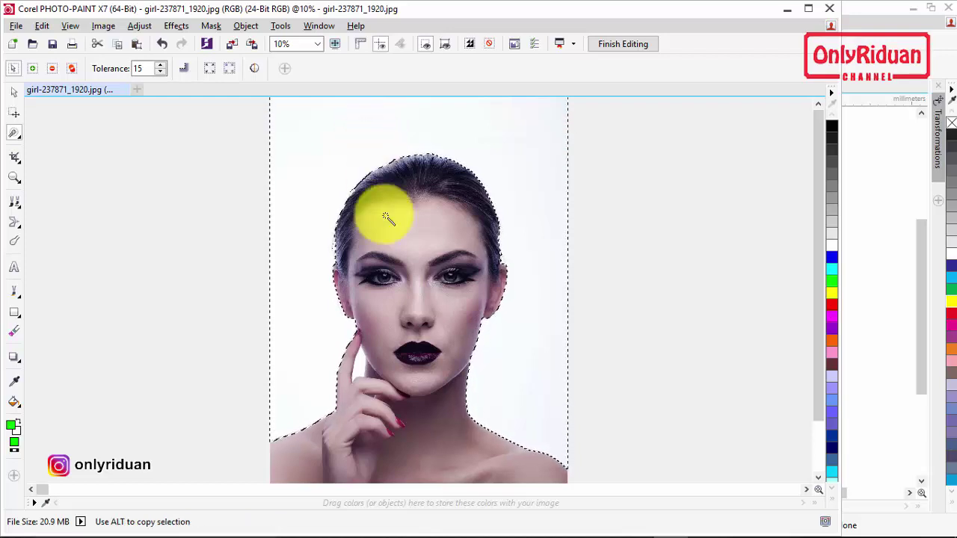
scroll(343, 248, "up", 2)
scroll(229, 348, "up", 2)
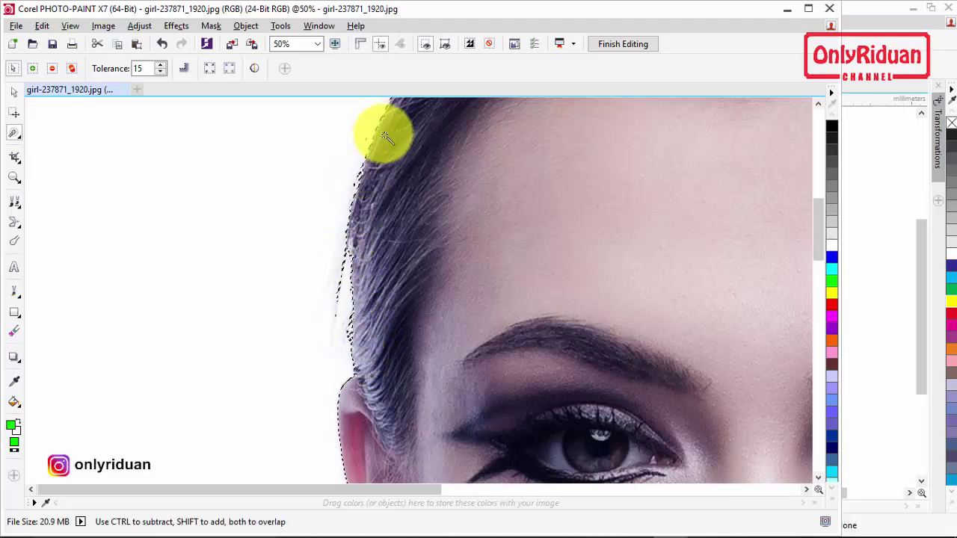
scroll(352, 231, "down", 1)
scroll(350, 248, "down", 2)
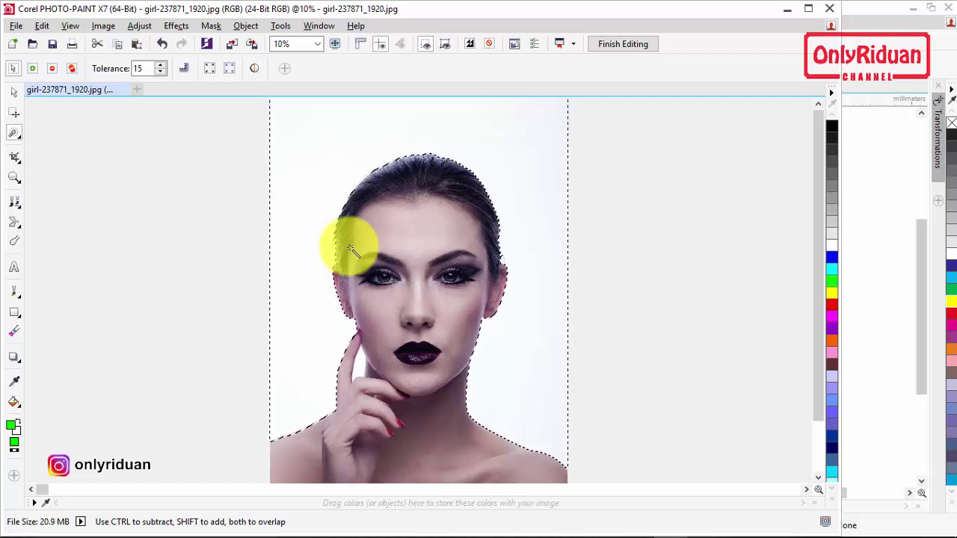
Step: Add the white gap between the raised finger and the cheek to the mask and turn on the mask tool's anti-aliasing
left_click(356, 362)
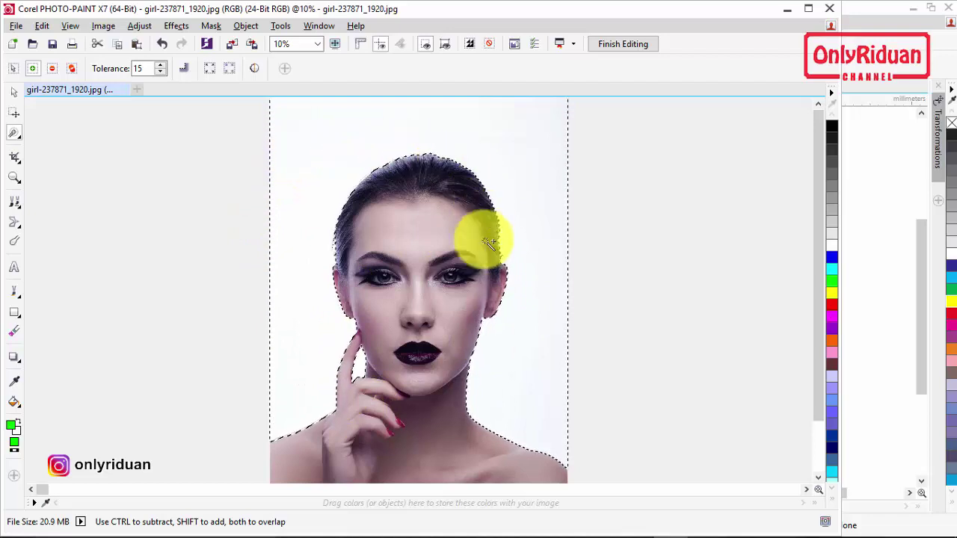
left_click(484, 277)
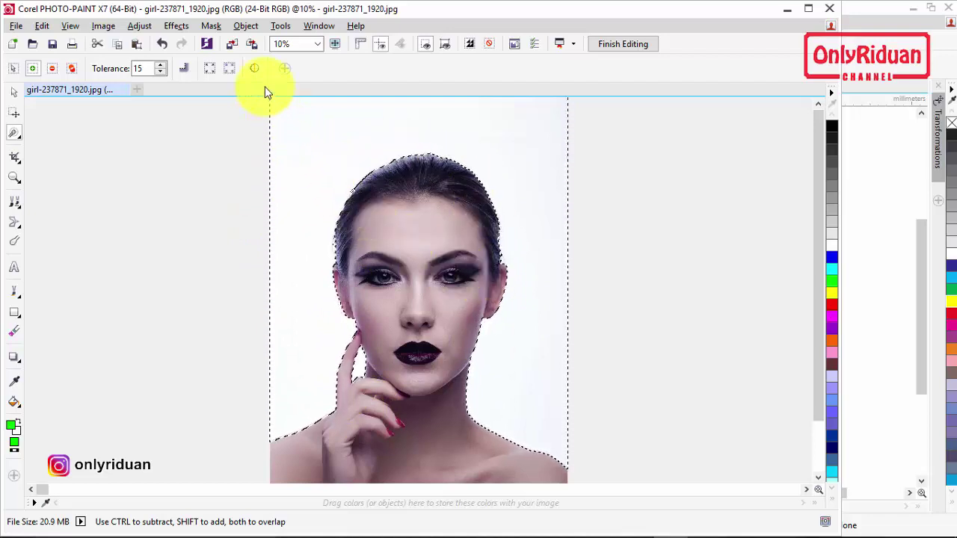
left_click(256, 69)
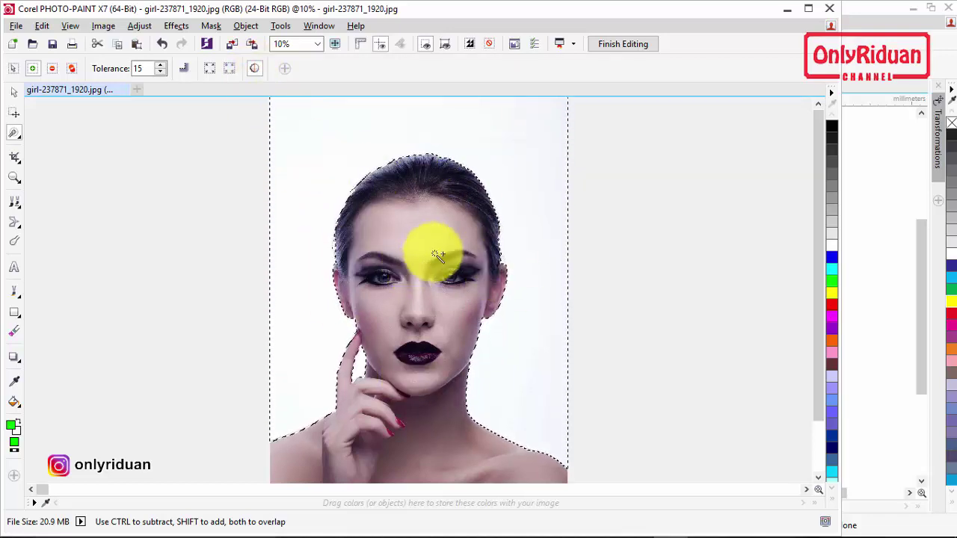
Step: Expand the background mask by the preset width and check its edge around the hair
scroll(429, 155, "up", 4)
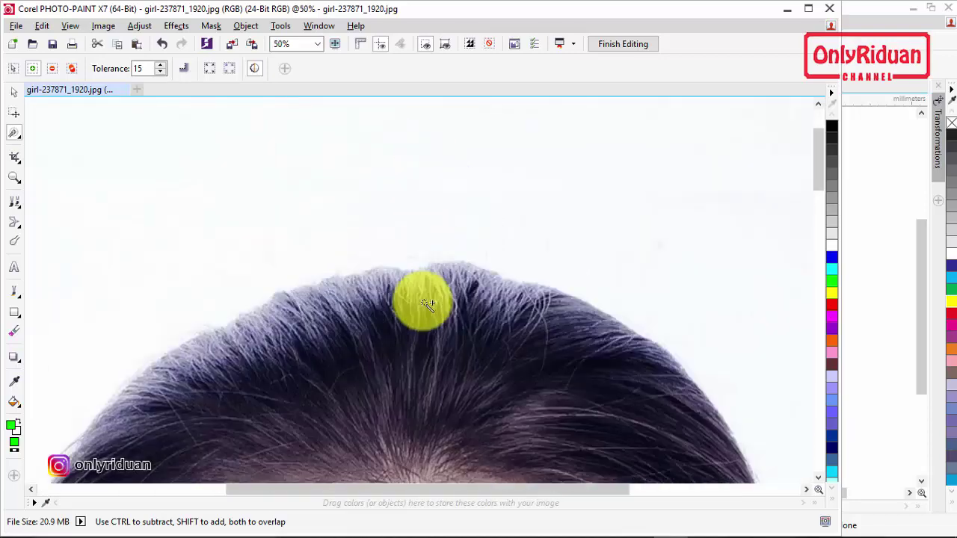
scroll(426, 269, "up", 1)
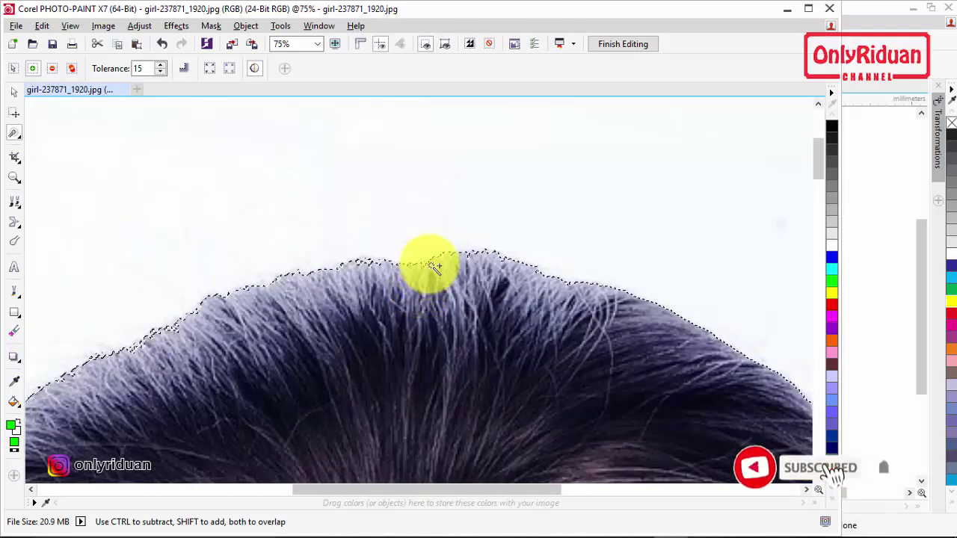
scroll(432, 267, "down", 2)
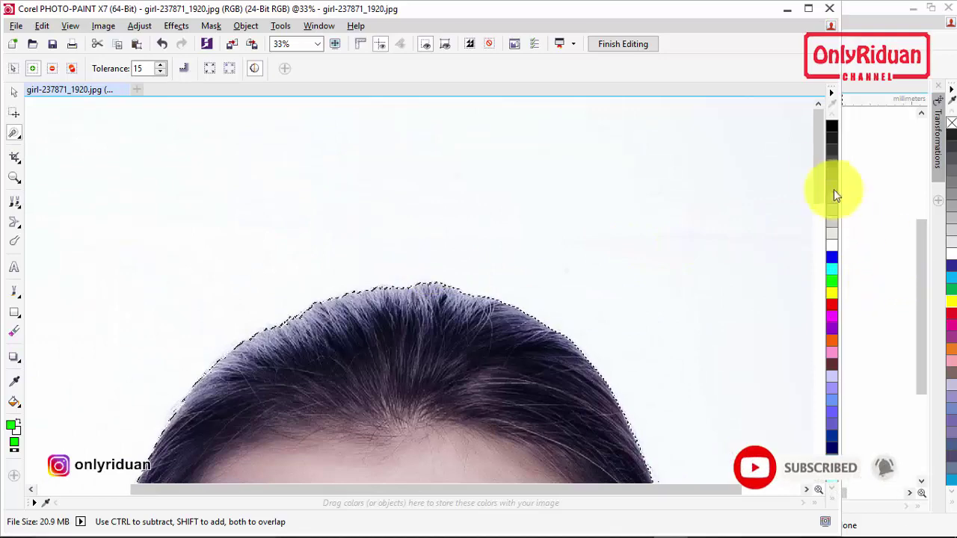
left_click_drag(818, 172, 820, 205)
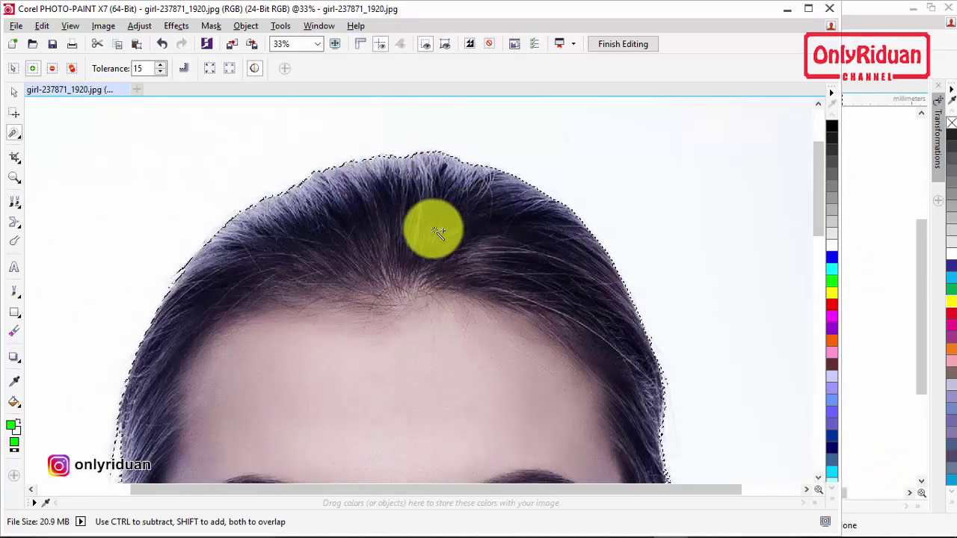
left_click(210, 68)
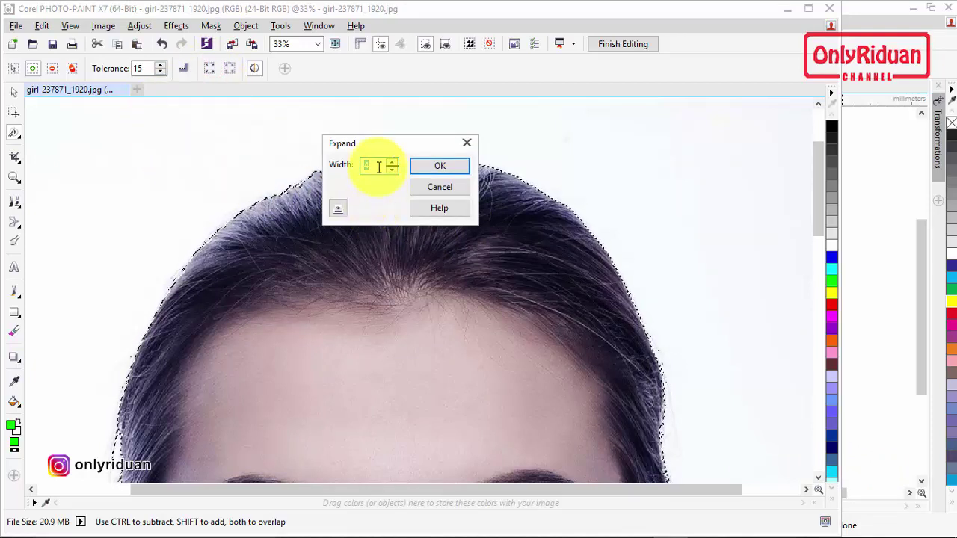
left_click(430, 166)
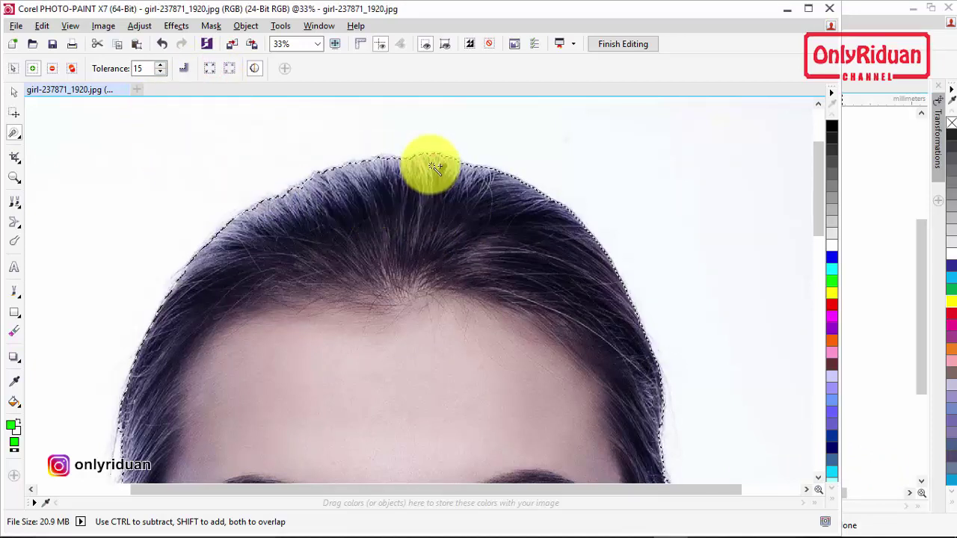
scroll(550, 277, "down", 3)
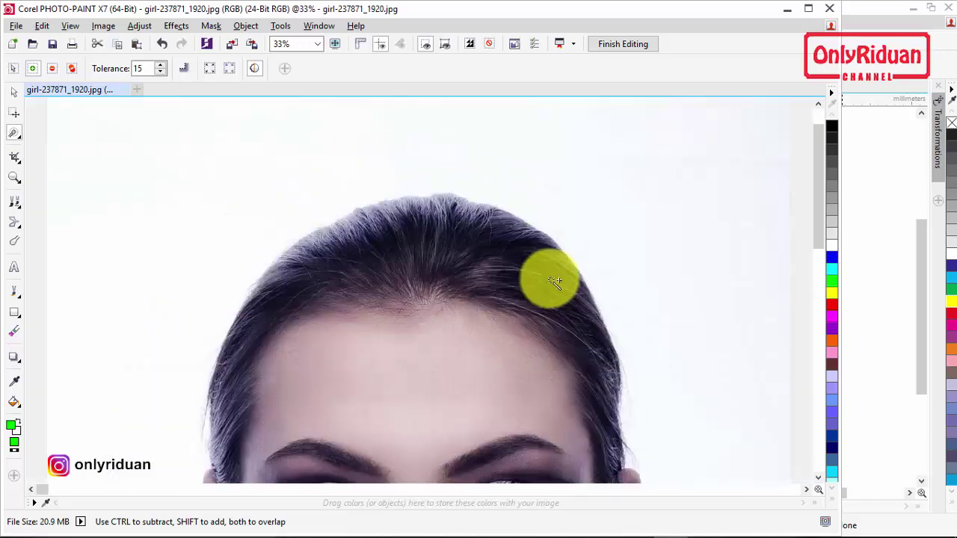
scroll(320, 324, "up", 2)
scroll(222, 234, "up", 1)
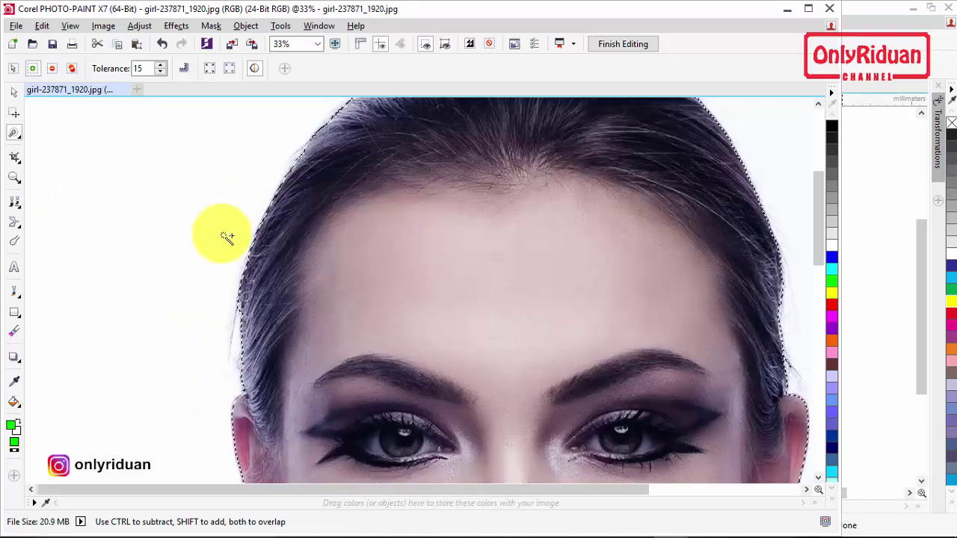
scroll(264, 237, "down", 3)
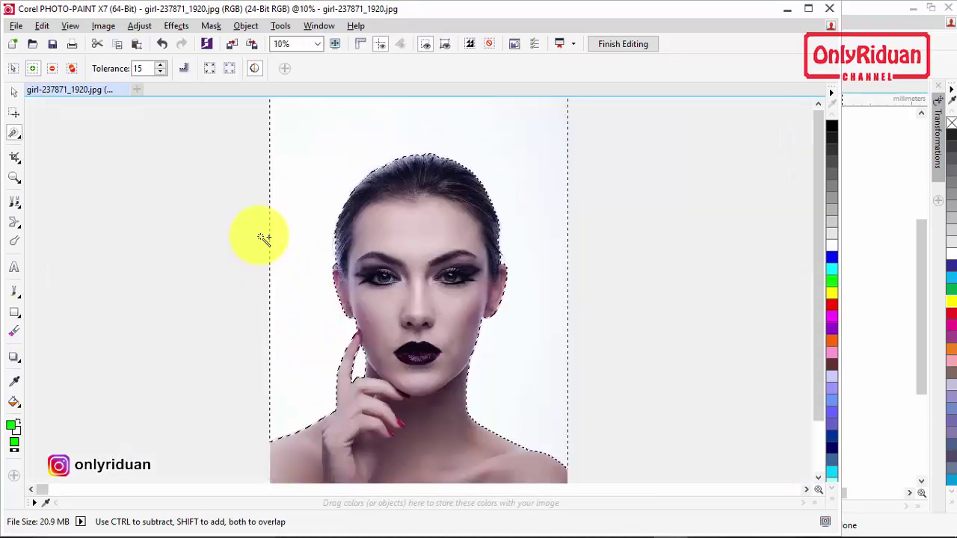
Step: Feather the background mask at the preset width with the direction Inside and Linear edges
left_click(184, 69)
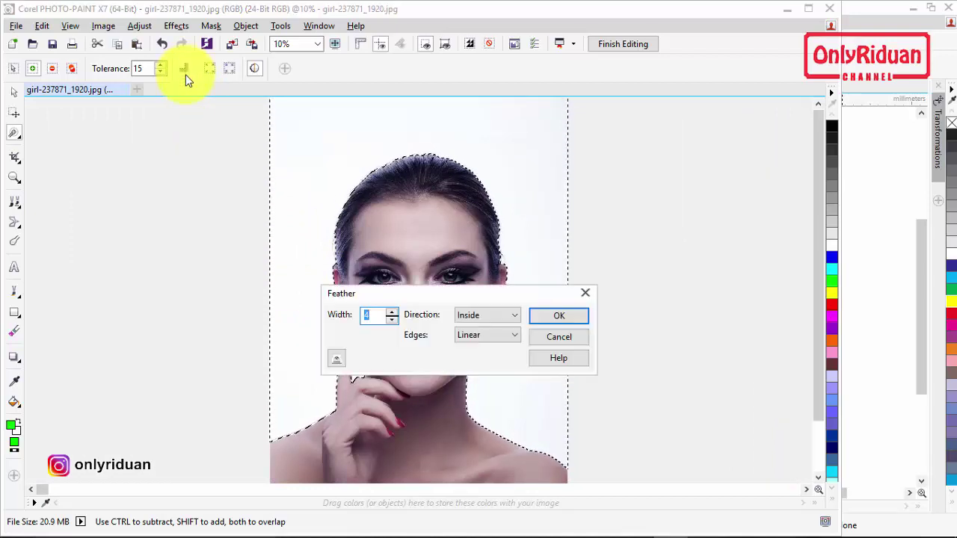
left_click_drag(430, 299, 557, 236)
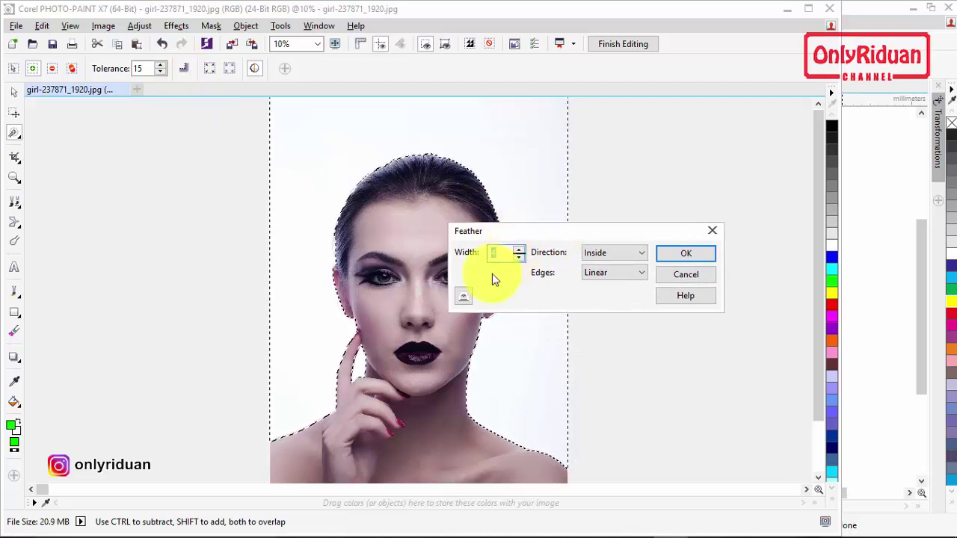
left_click(685, 254)
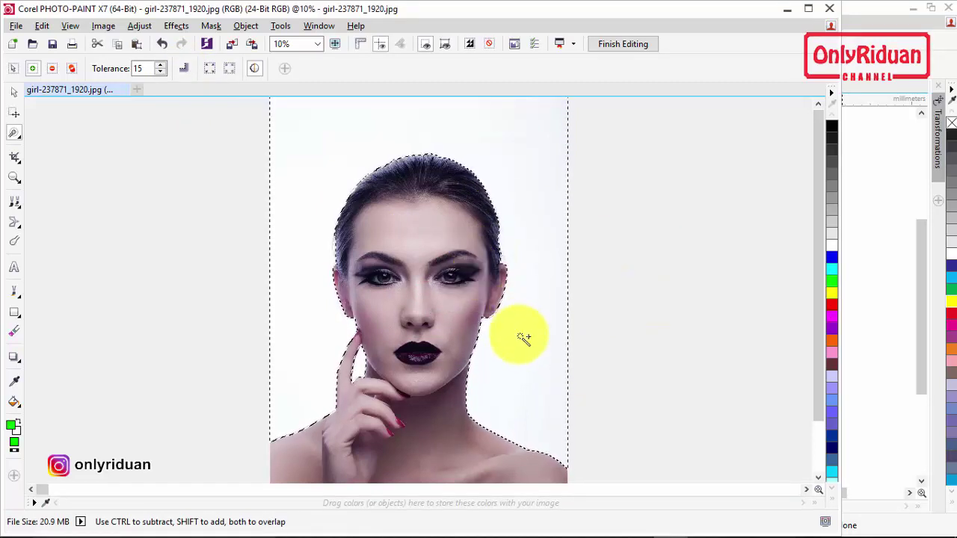
Step: Delete the masked white background and inspect the portrait's cutout edge along the hair and ear
key("Delete")
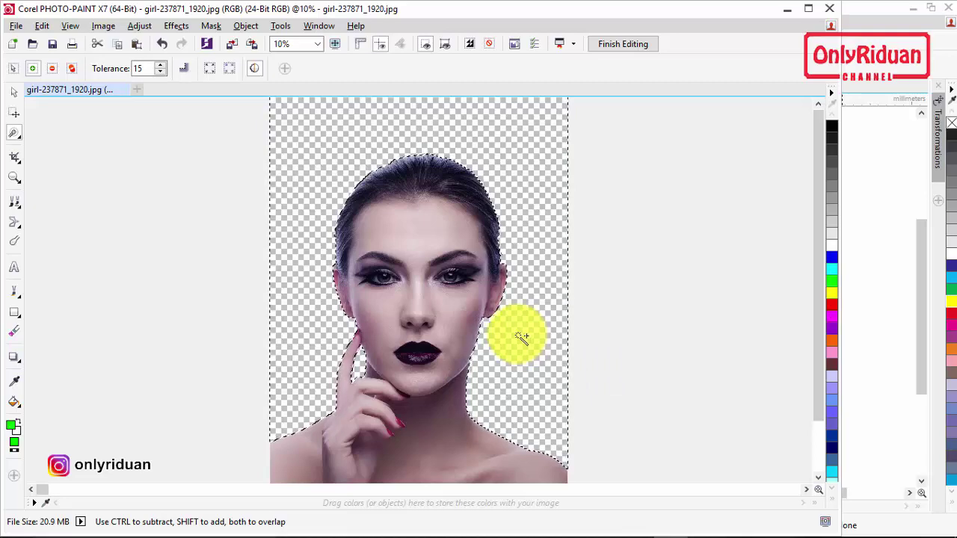
scroll(316, 226, "up", 3)
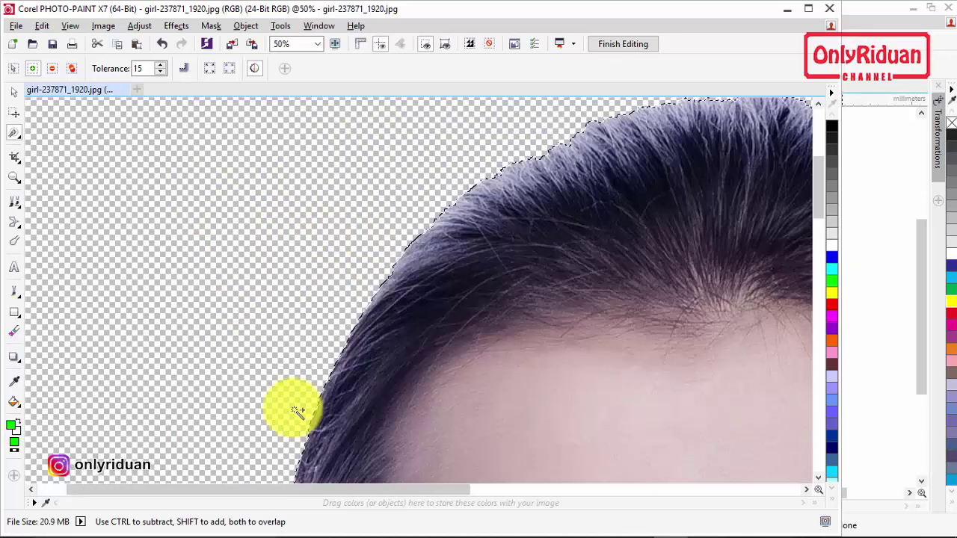
scroll(329, 407, "down", 2)
scroll(225, 275, "up", 2)
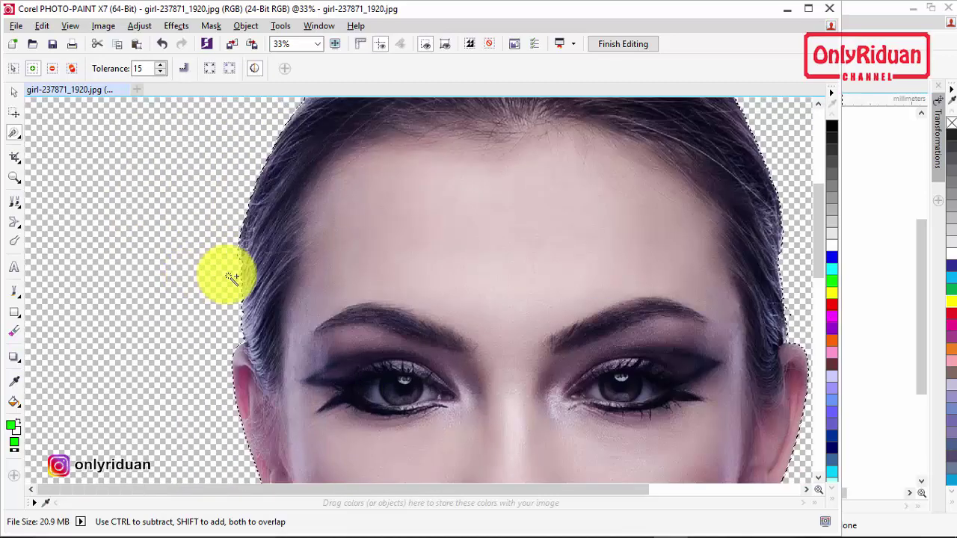
left_click(317, 263)
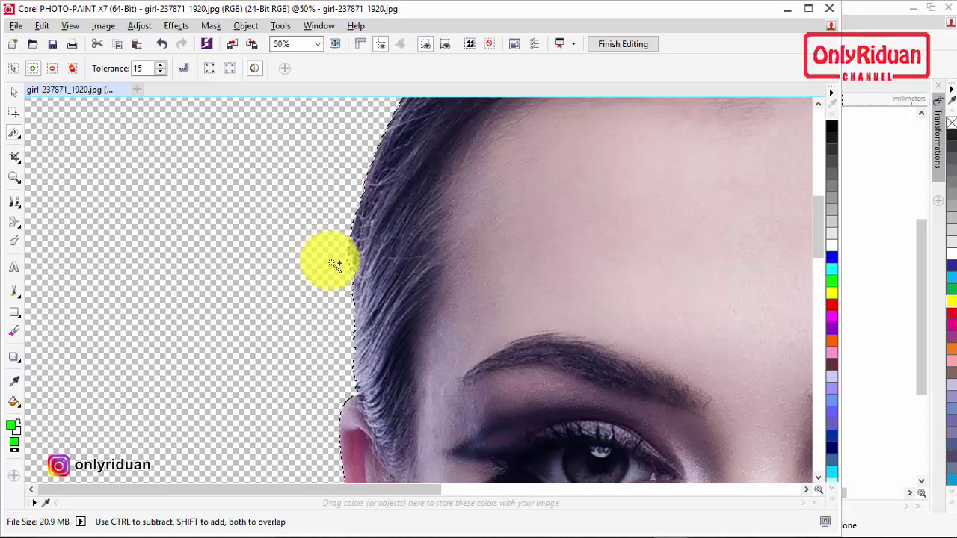
scroll(343, 285, "down", 2)
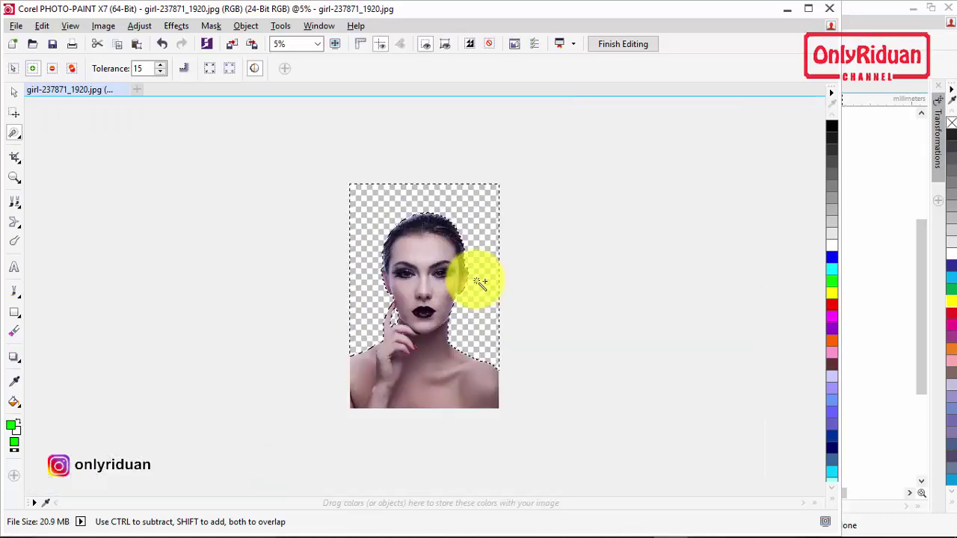
left_click(390, 407)
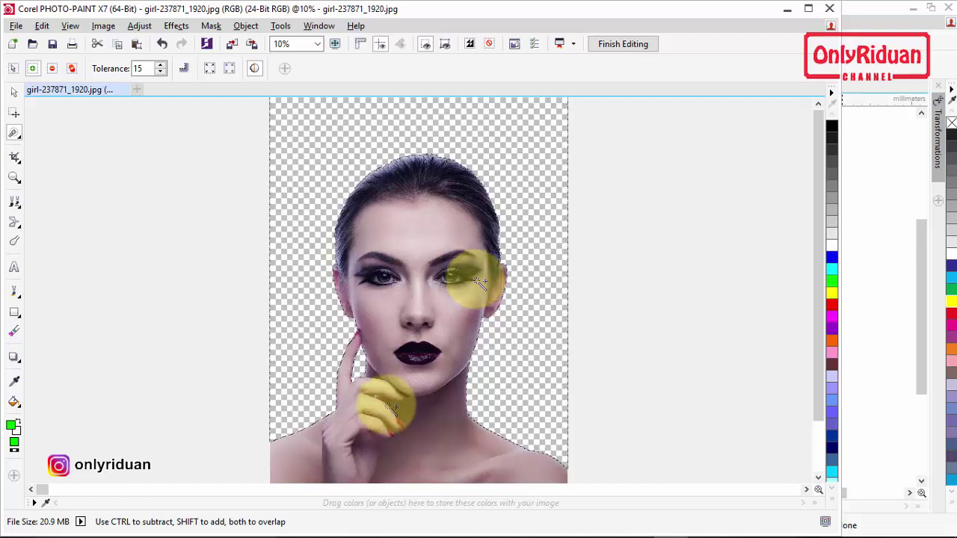
left_click(385, 411)
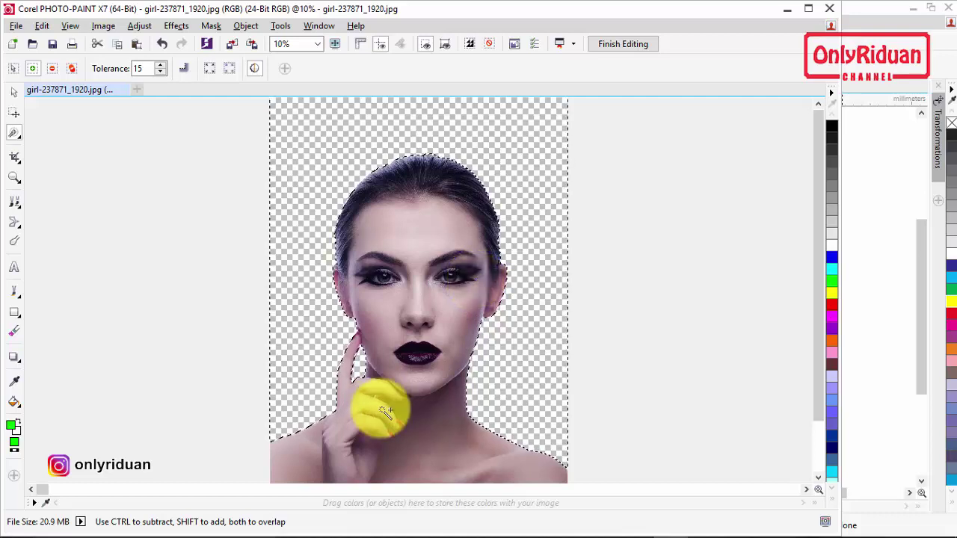
Step: Close PHOTO-PAINT saving the changes to the portrait, and check the cutout against the yellow rectangle in CorelDRAW
left_click(831, 9)
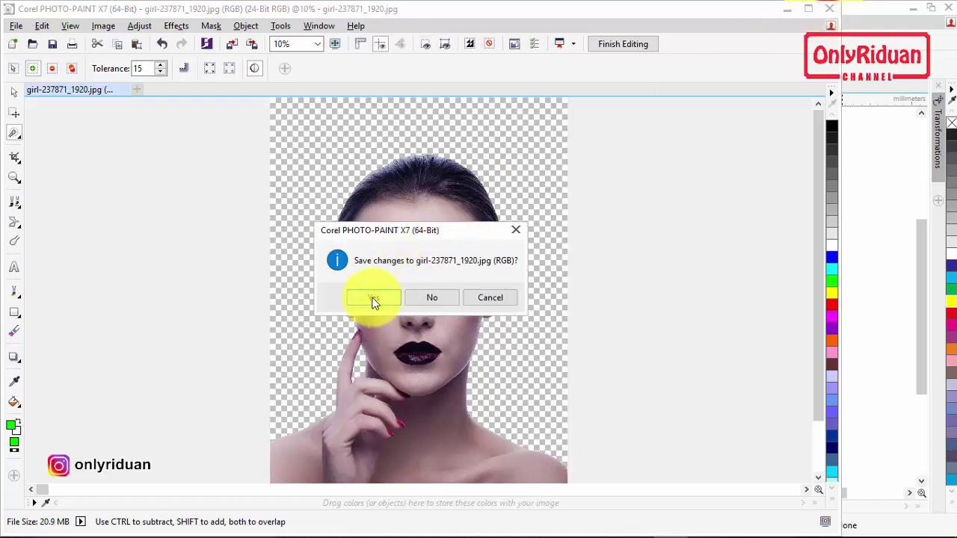
left_click(375, 298)
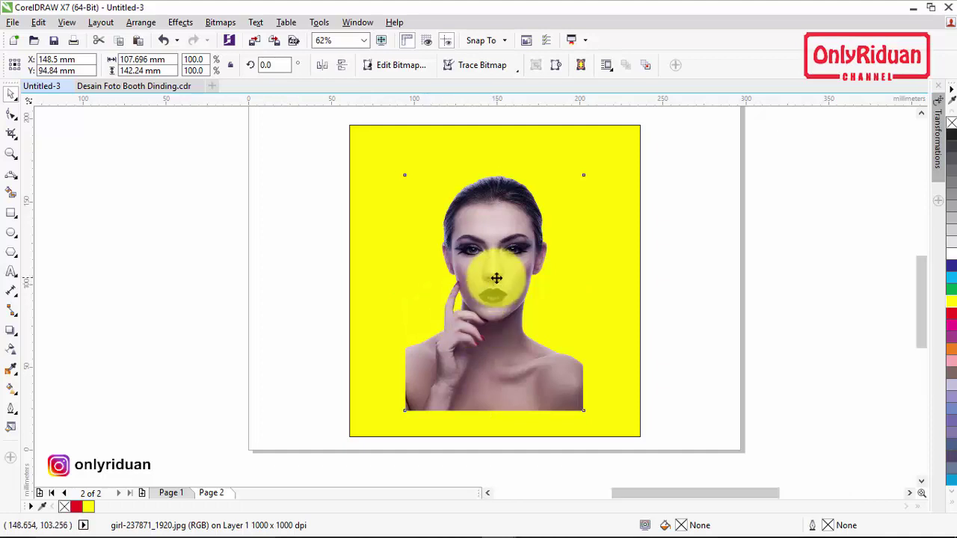
scroll(501, 274, "up", 2)
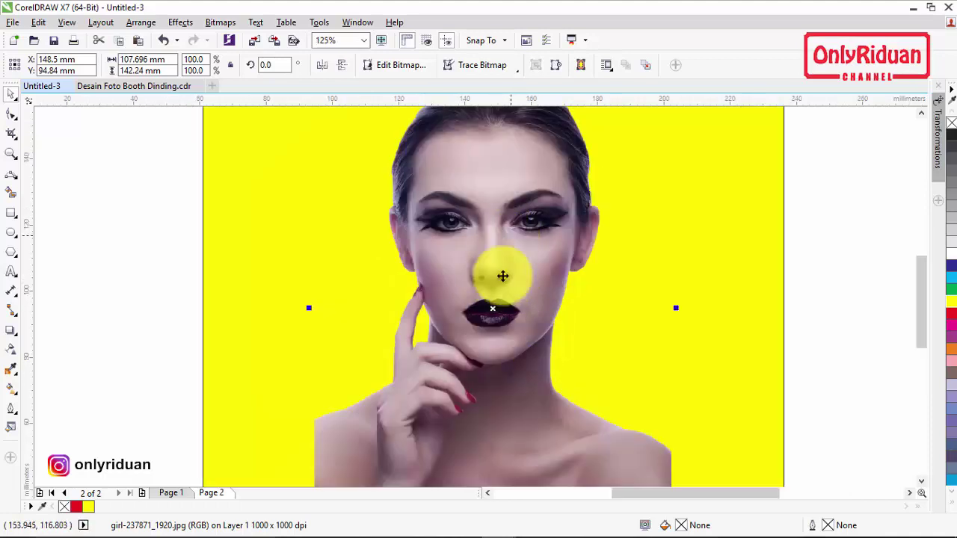
left_click_drag(527, 252, 528, 253)
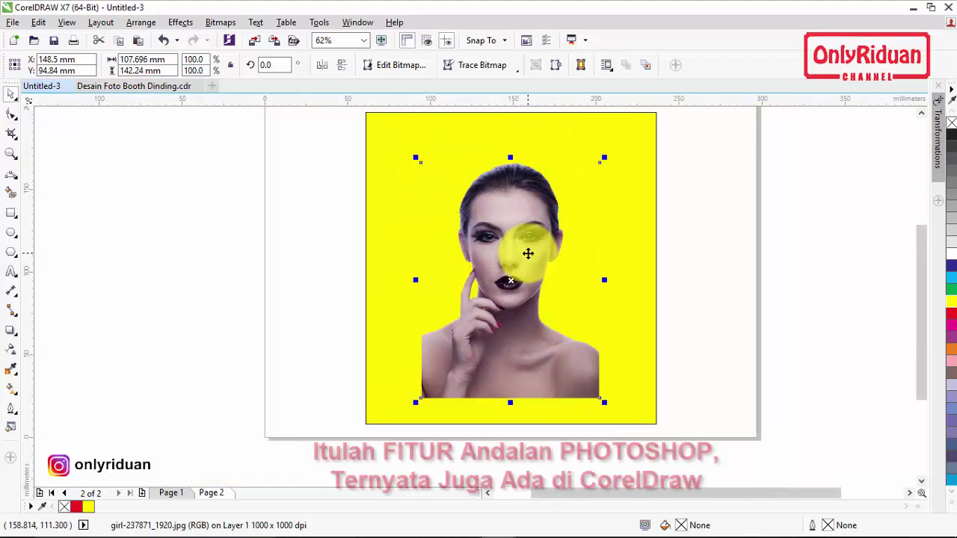